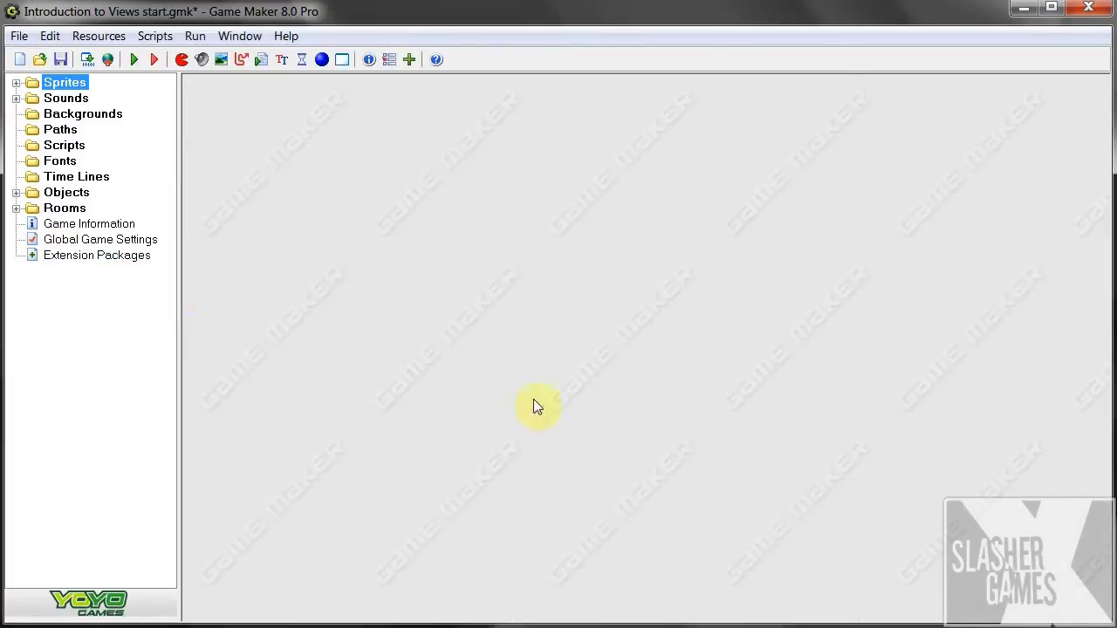
# Set room rm_1's width and height to 2000 each and accept the room changes.
pyautogui.click(18, 210)
pyautogui.doubleClick(72, 223)
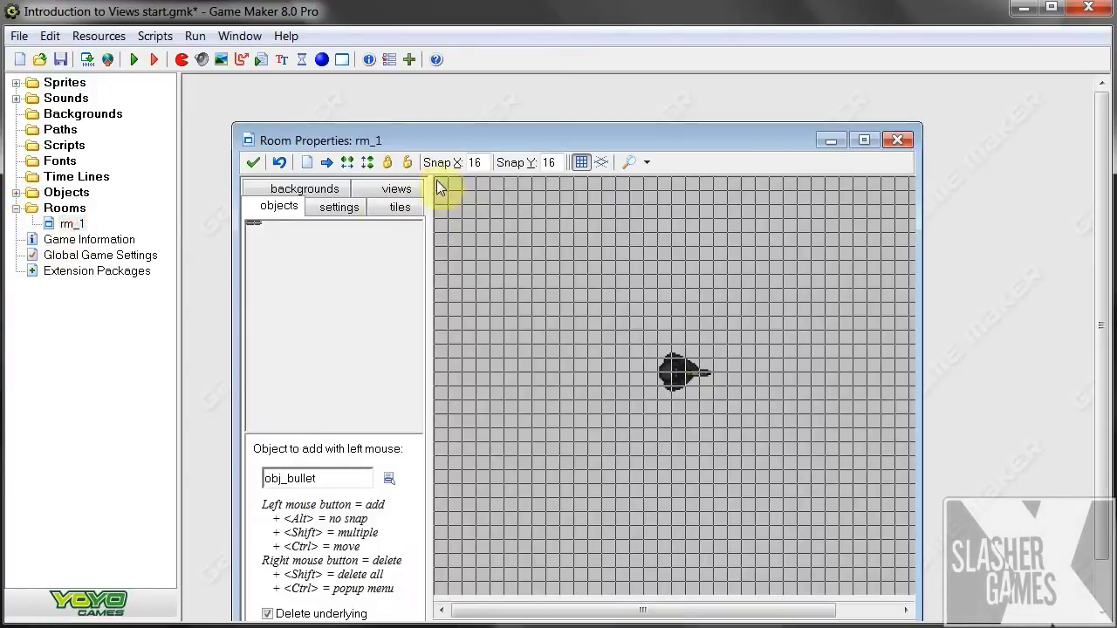
pyautogui.click(360, 209)
pyautogui.doubleClick(329, 312)
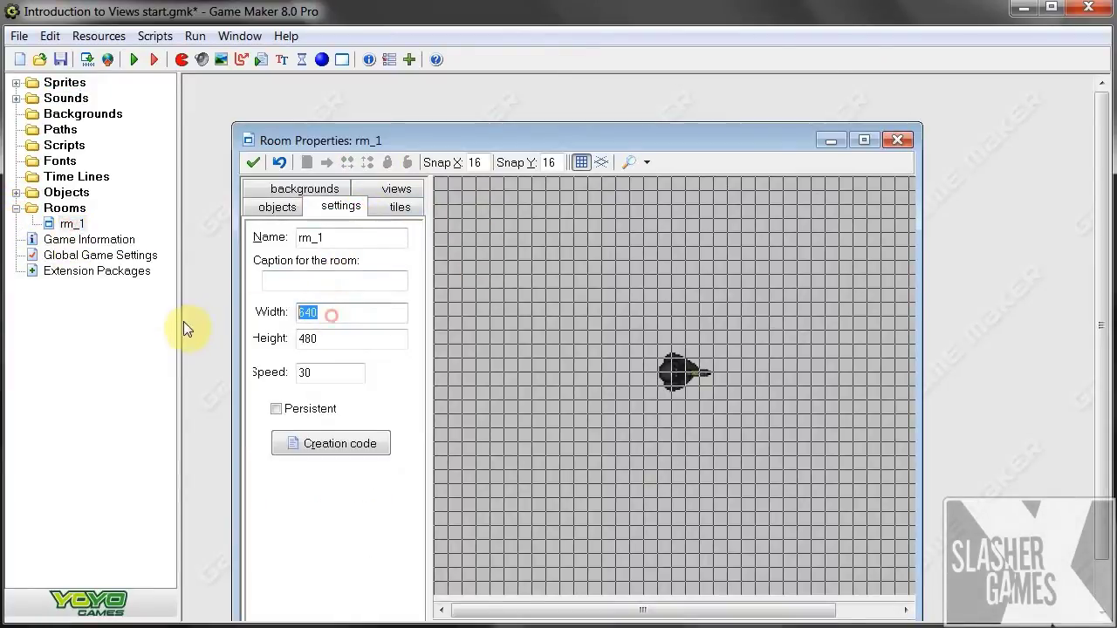
pyautogui.write('2000')
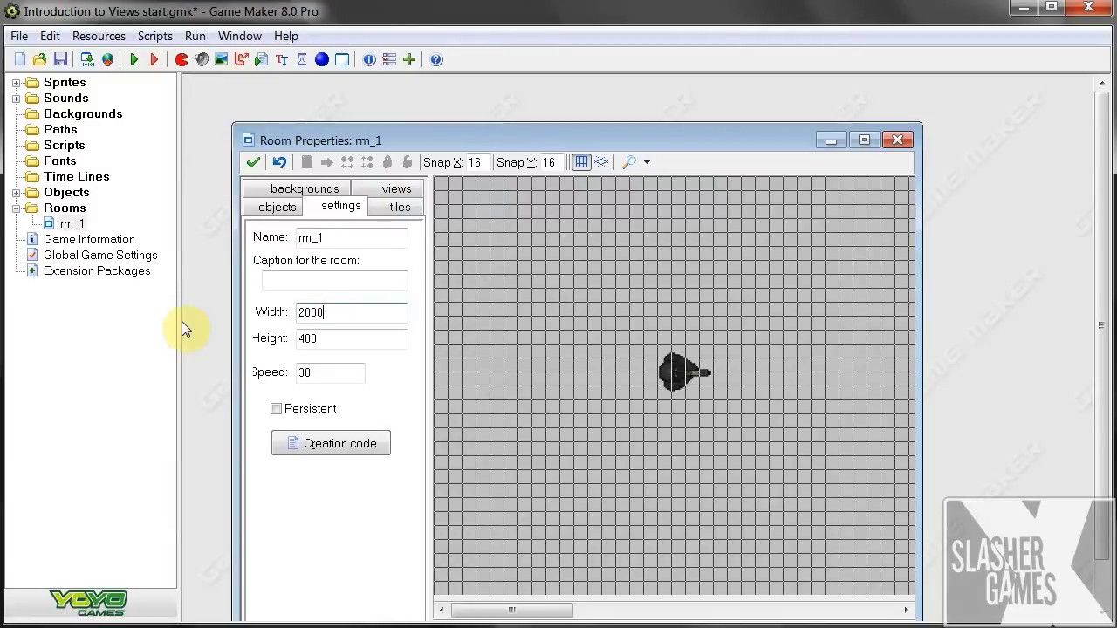
pyautogui.doubleClick(305, 341)
pyautogui.write('2000')
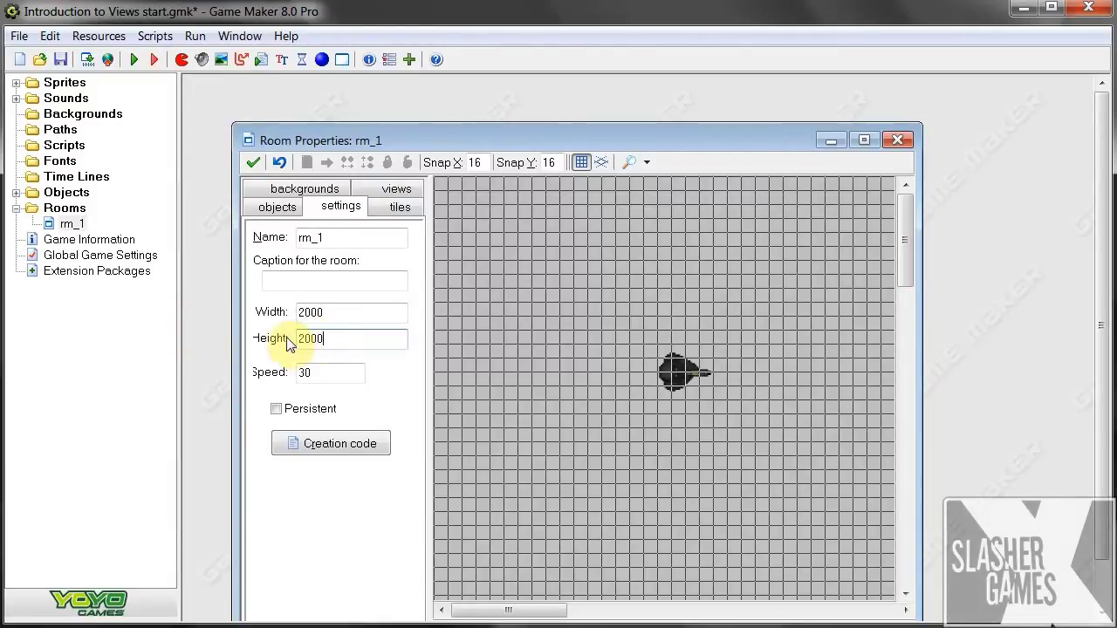
pyautogui.moveTo(757, 149); pyautogui.dragTo(742, 103)
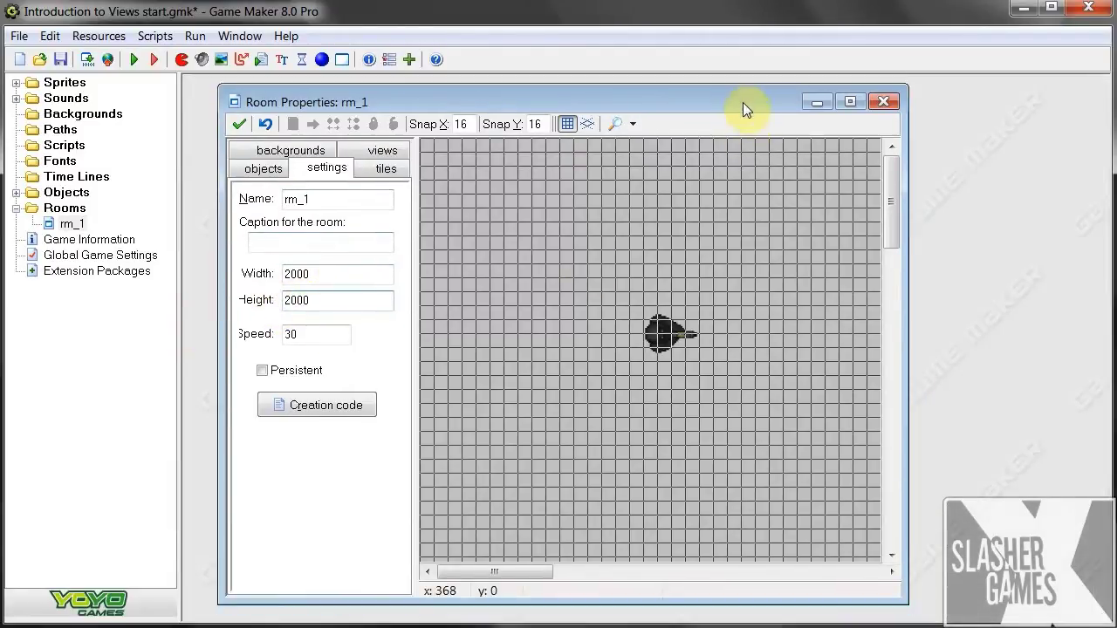
pyautogui.doubleClick(741, 103)
pyautogui.moveTo(1097, 229)
pyautogui.mouseDown()
pyautogui.moveTo(1097, 486)
pyautogui.moveTo(1085, 229)
pyautogui.moveTo(1091, 511)
pyautogui.moveTo(1090, 212)
pyautogui.mouseUp()
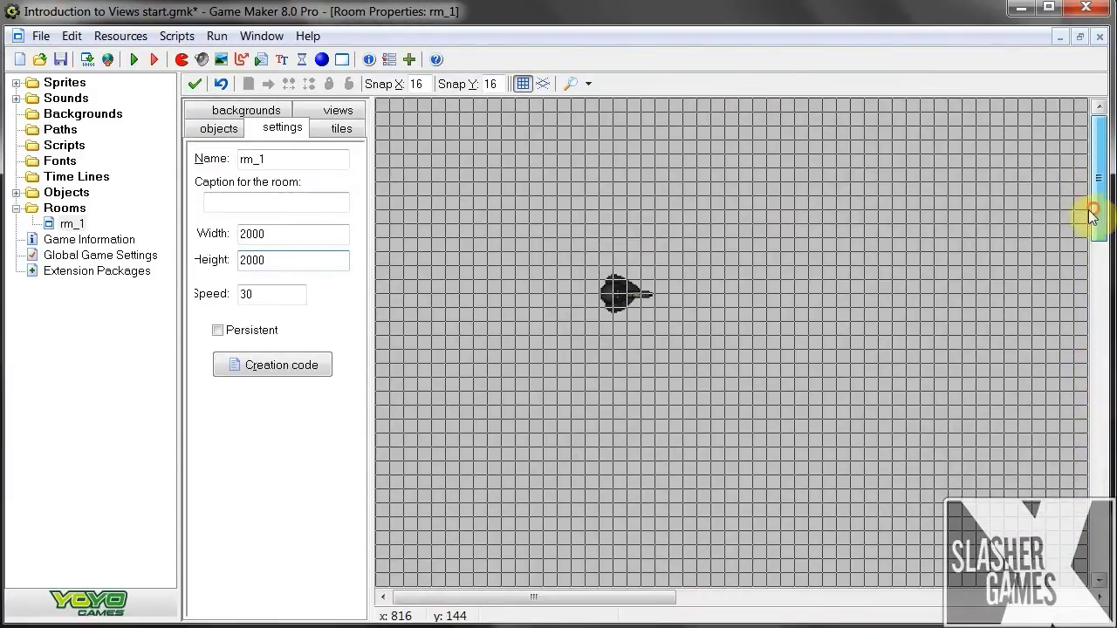
pyautogui.click(193, 85)
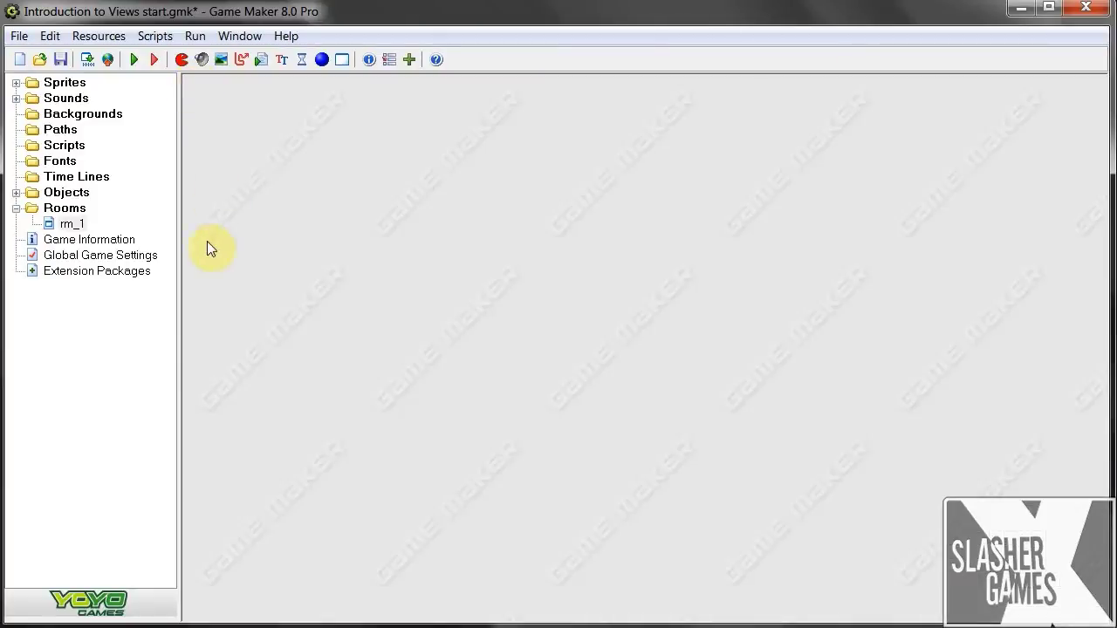
# Create a background resource named bkg_1 and load the floor3_512 image into it.
pyautogui.rightClick(81, 114)
pyautogui.click(107, 124)
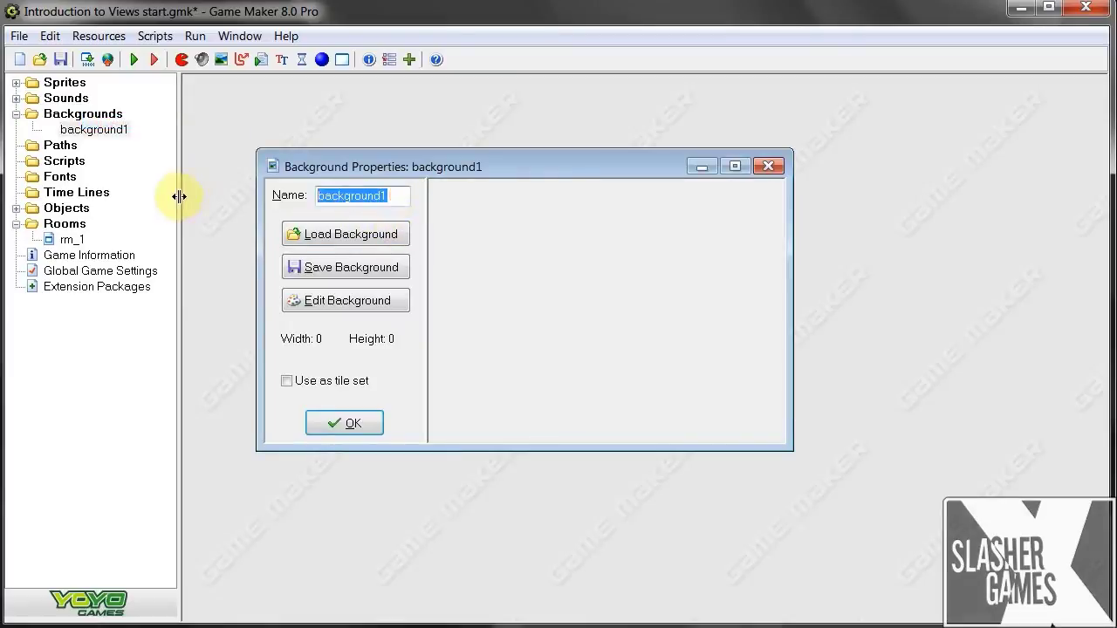
pyautogui.write('bkg_1')
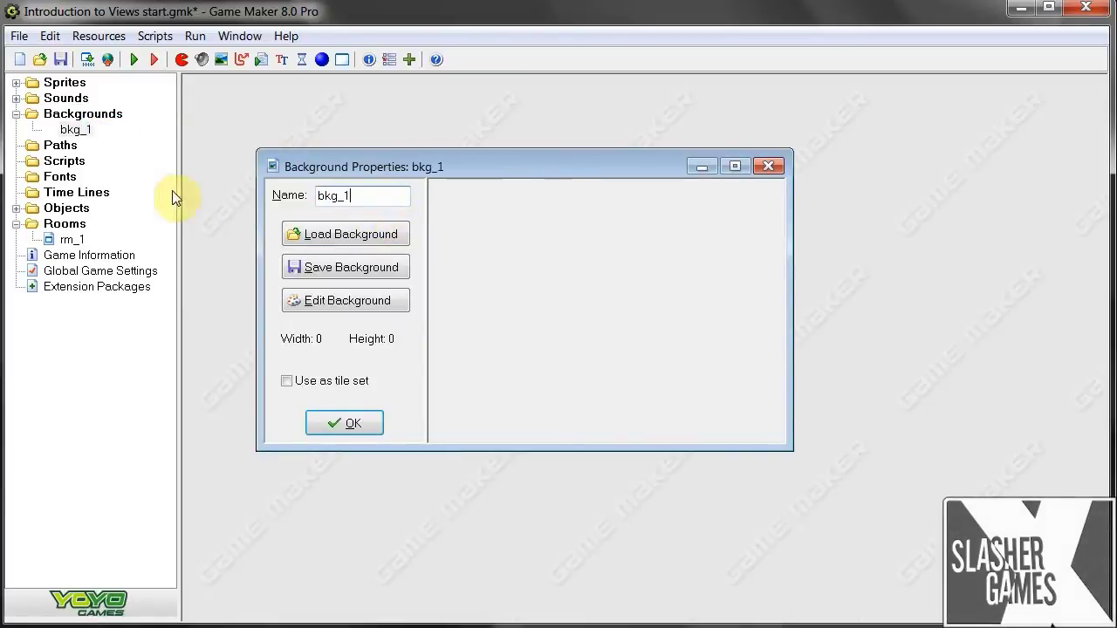
pyautogui.click(351, 234)
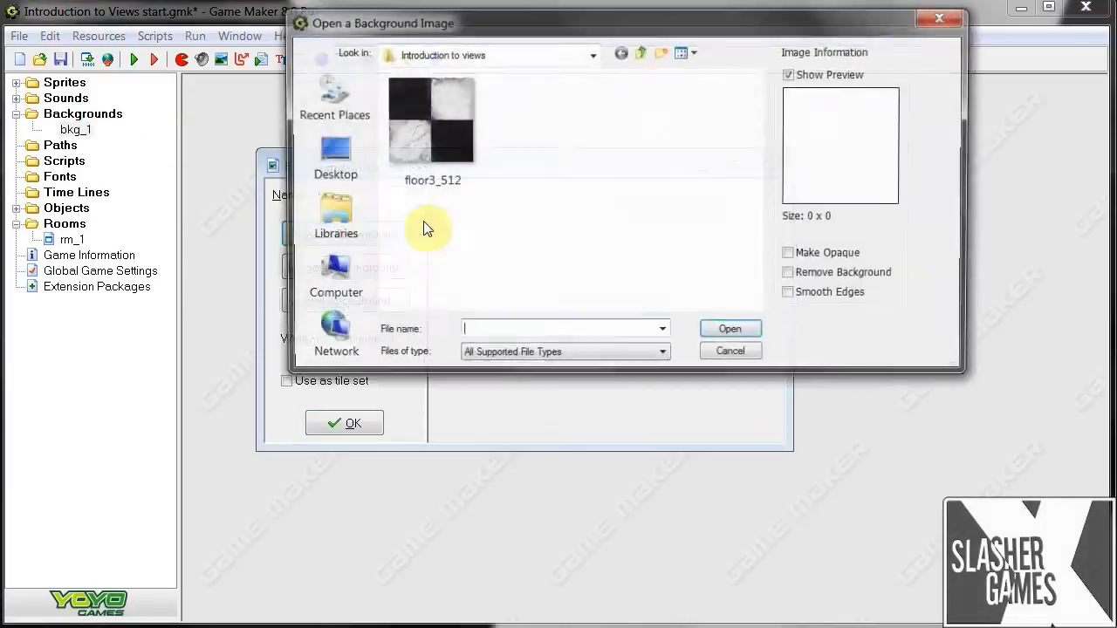
pyautogui.click(419, 131)
pyautogui.click(752, 334)
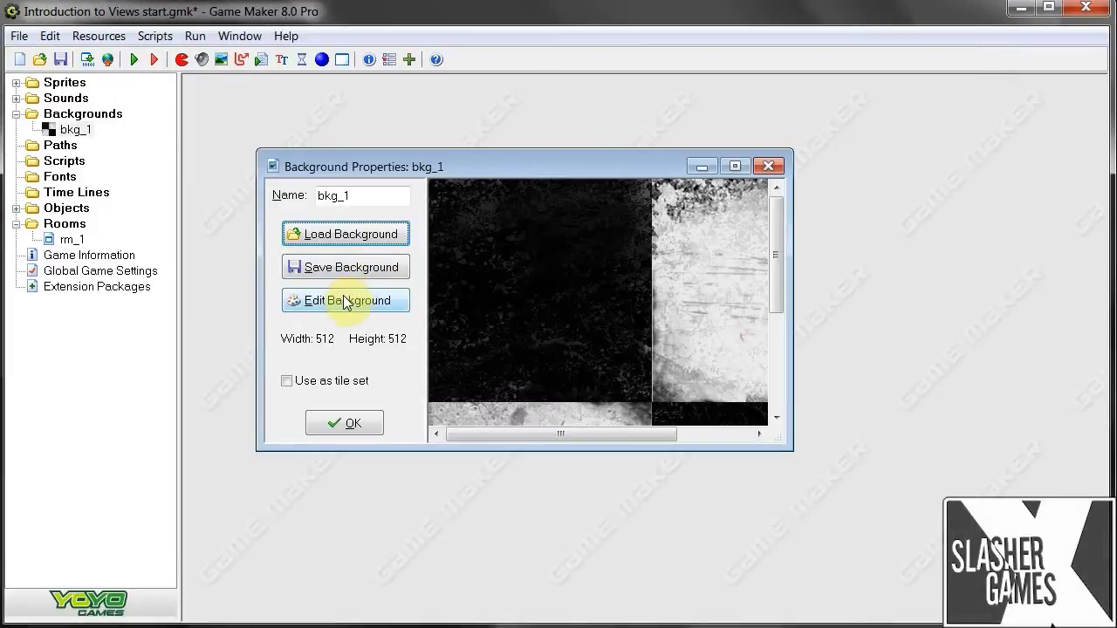
# Scale the bkg_1 image to 15 percent both horizontally and vertically in the image editor.
pyautogui.click(329, 297)
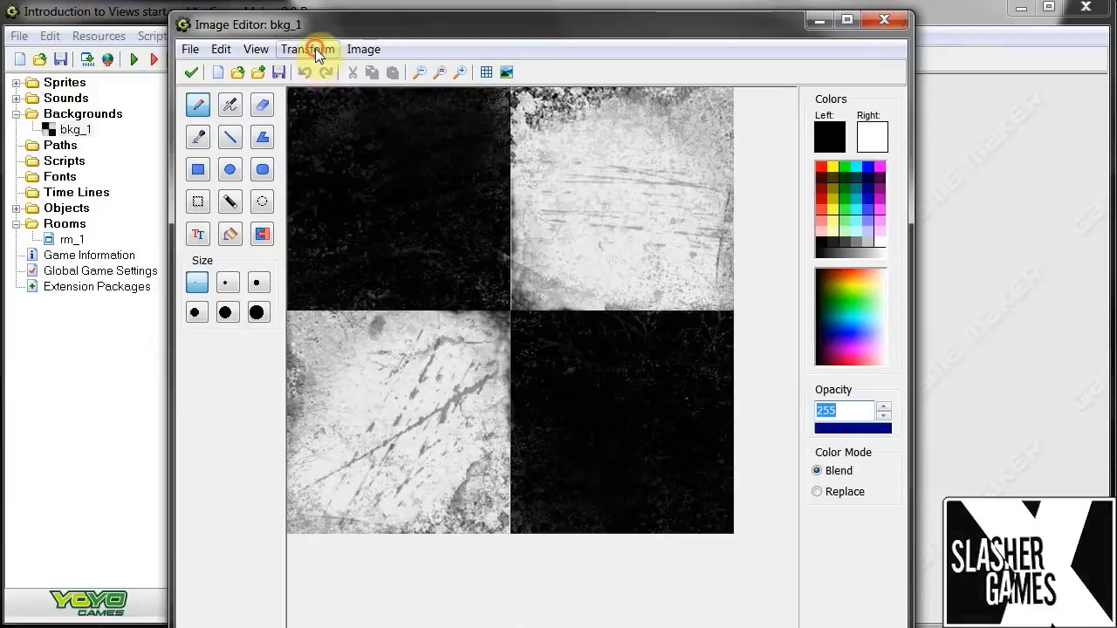
pyautogui.click(308, 49)
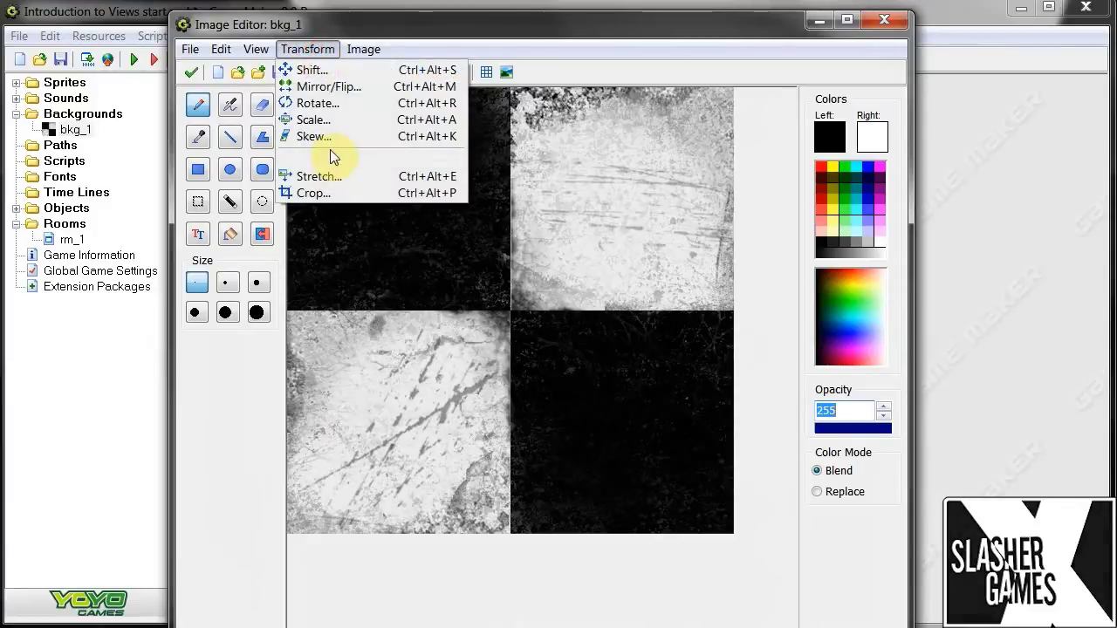
pyautogui.click(321, 119)
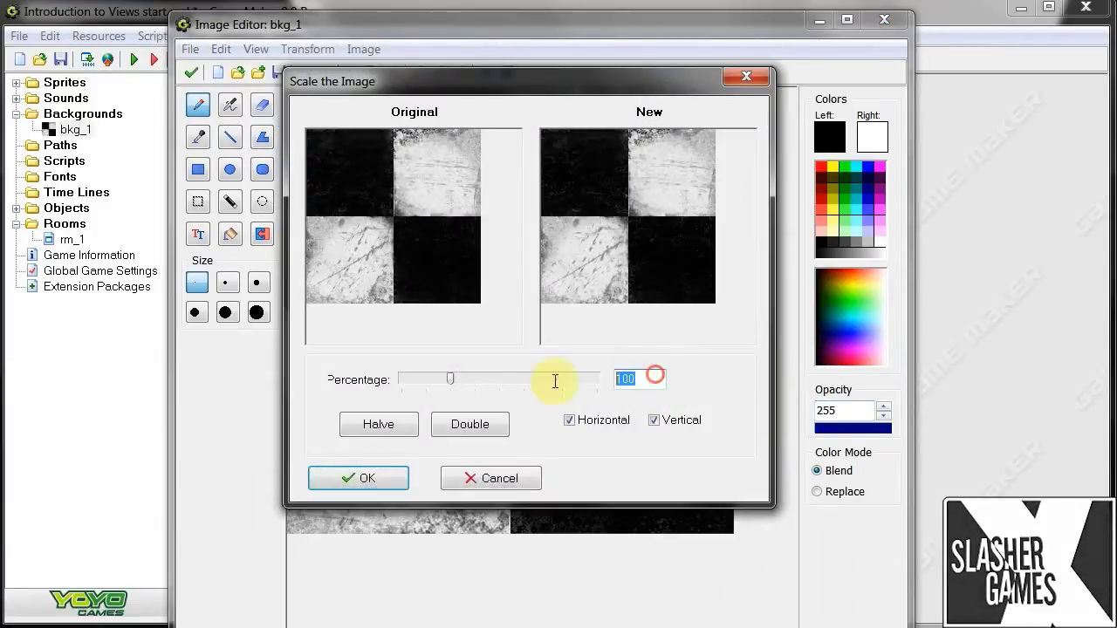
pyautogui.write('15')
pyautogui.click(397, 476)
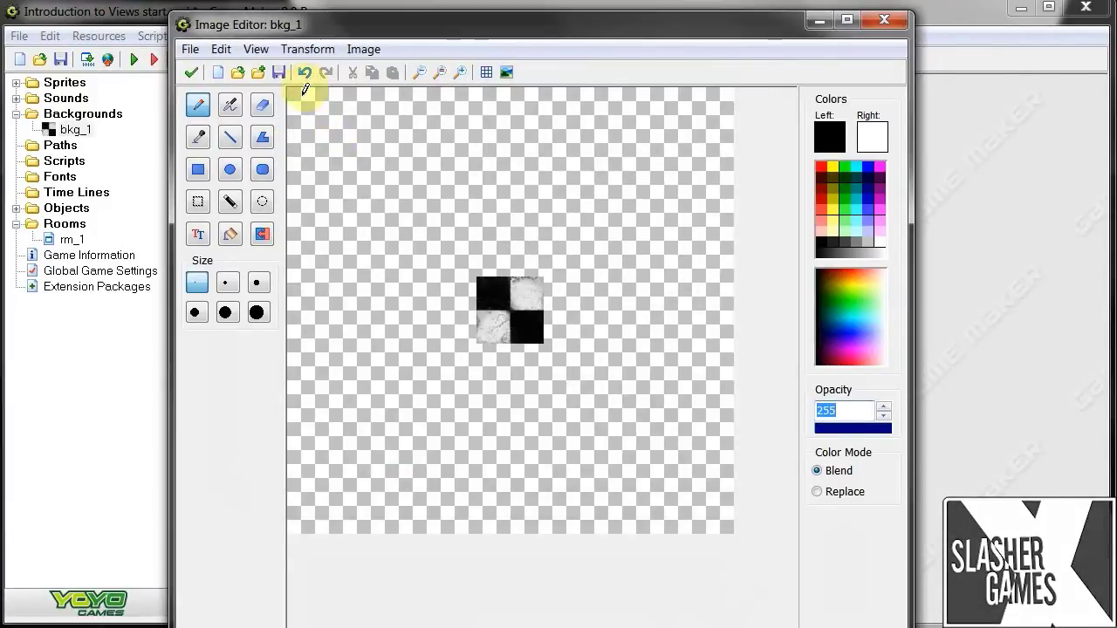
# Crop the empty canvas around the scaled bkg_1 image and accept the edited background.
pyautogui.click(307, 49)
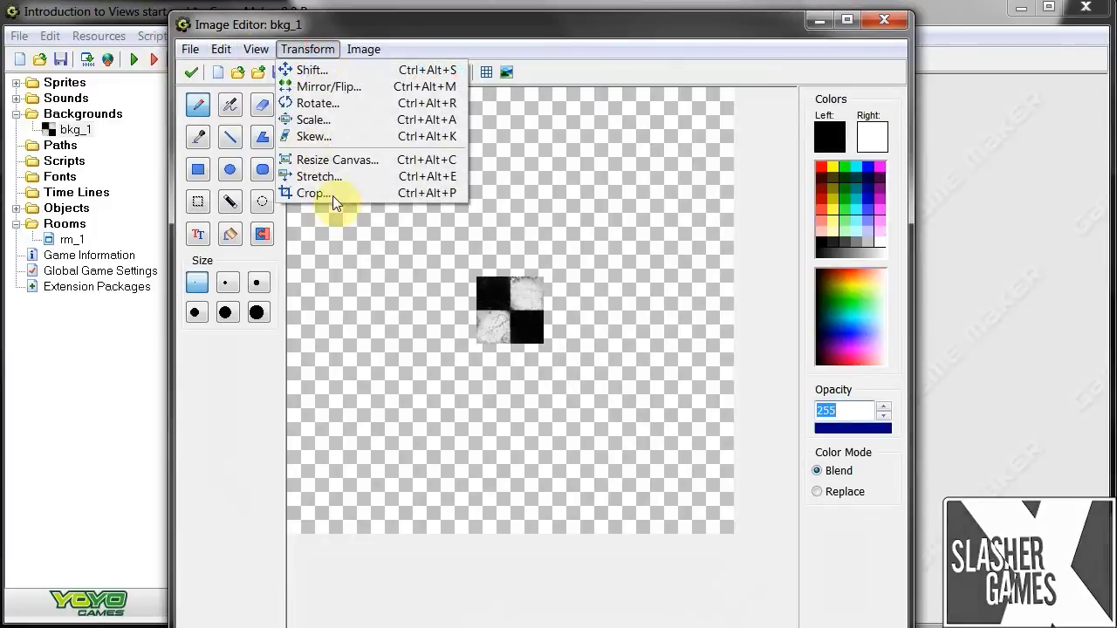
pyautogui.click(333, 193)
pyautogui.click(440, 337)
pyautogui.click(191, 73)
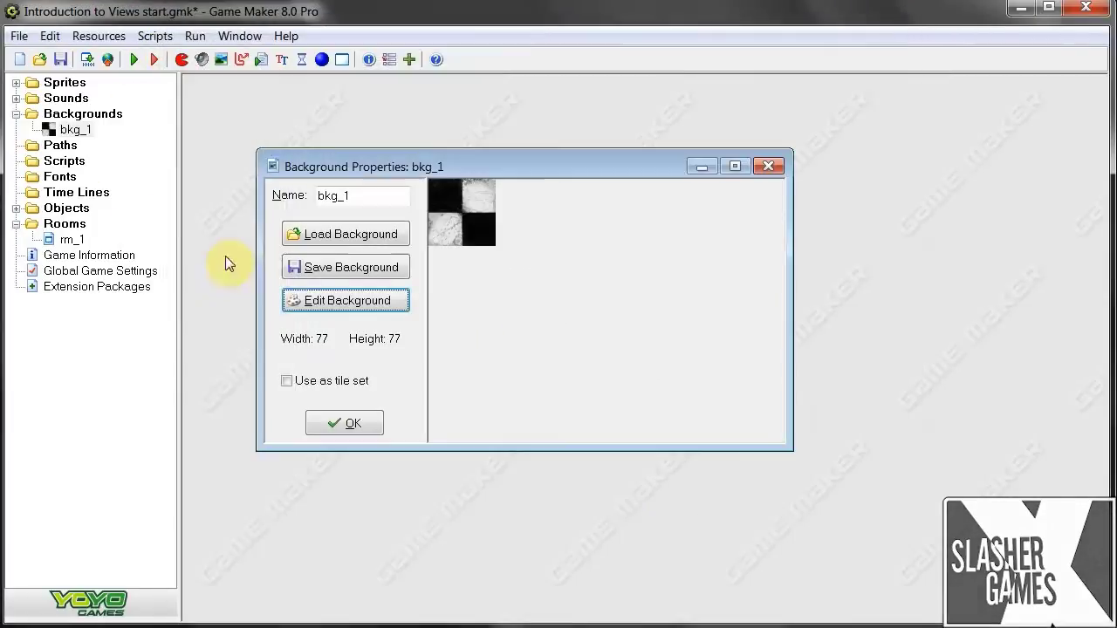
pyautogui.click(340, 421)
# Assign bkg_1 as Background 0 of room rm_1.
pyautogui.doubleClick(72, 239)
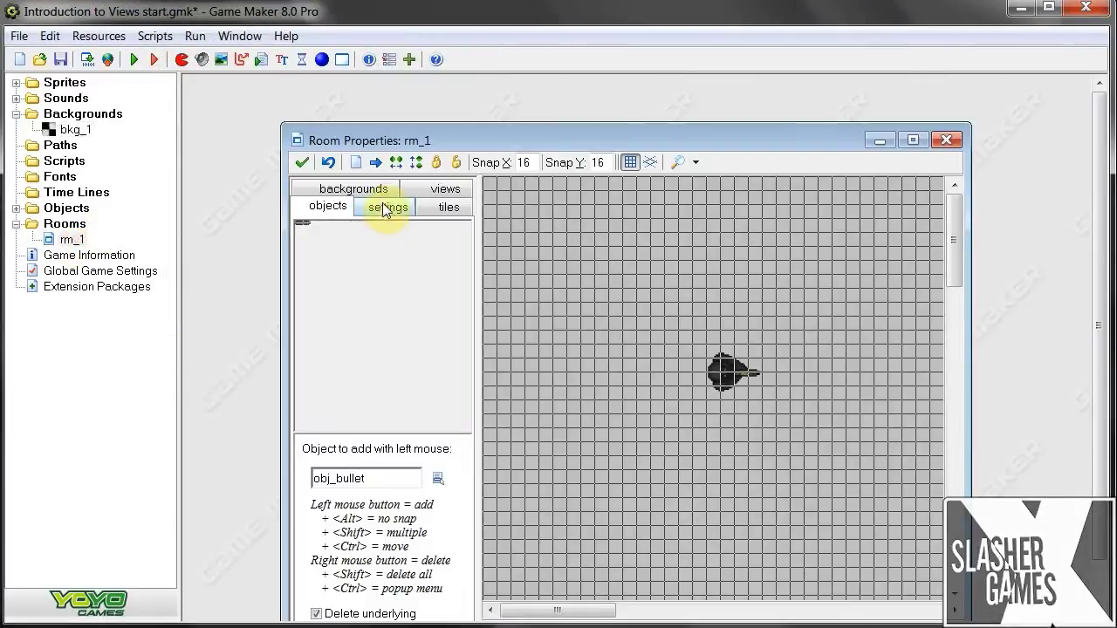
pyautogui.click(381, 189)
pyautogui.click(399, 262)
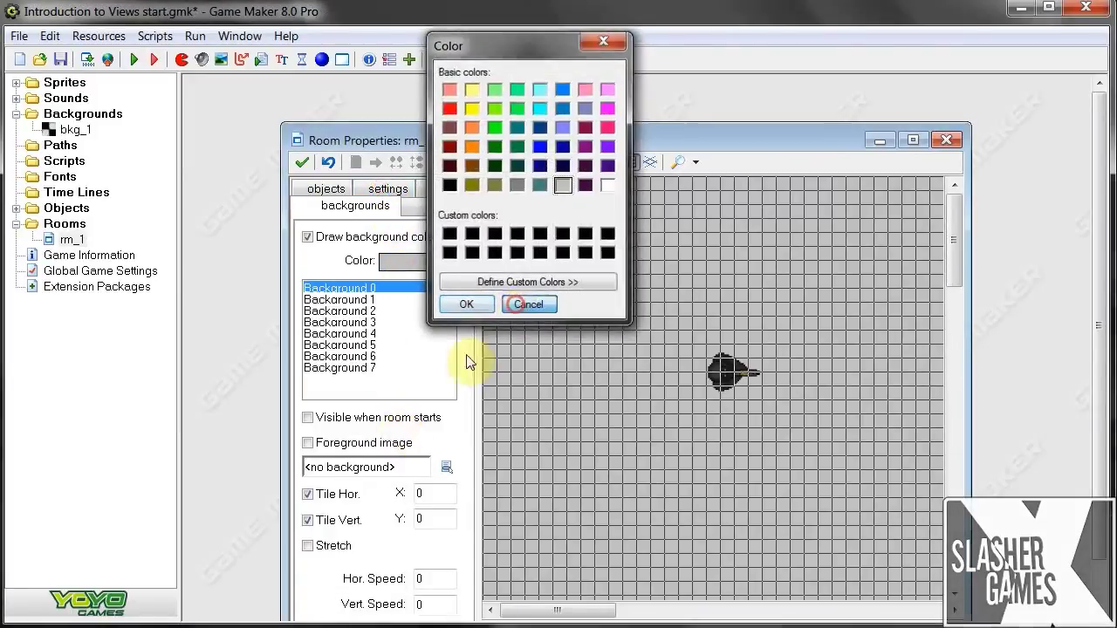
pyautogui.press('Escape')
pyautogui.click(392, 468)
pyautogui.click(419, 492)
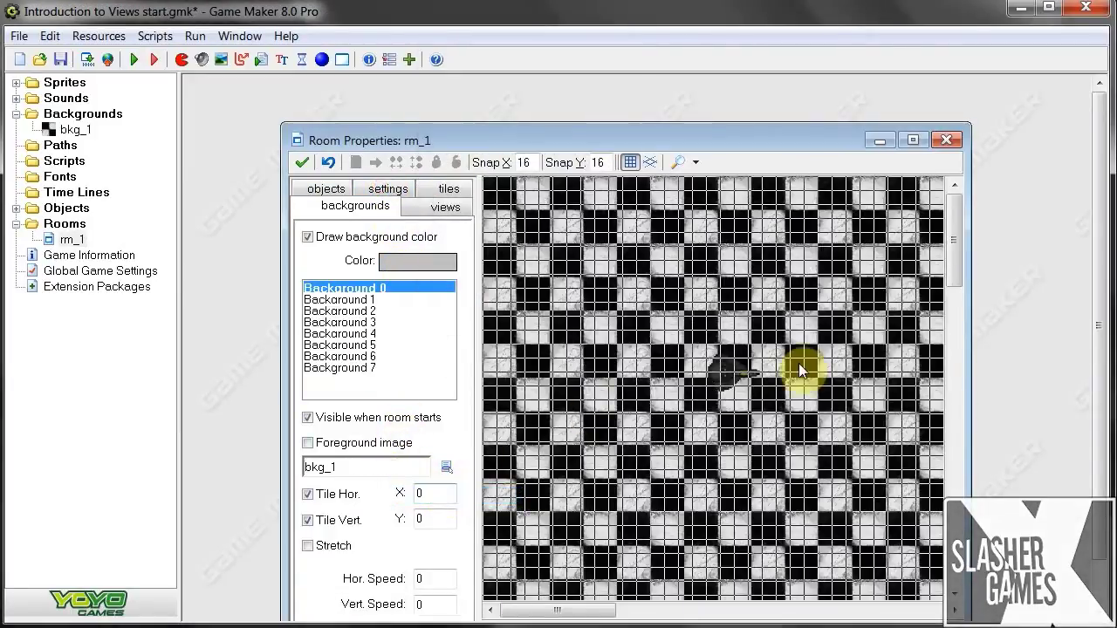
# Enlarge the room window, hide the grid over the checkered floor and accept the room changes.
pyautogui.moveTo(641, 144); pyautogui.dragTo(542, 82)
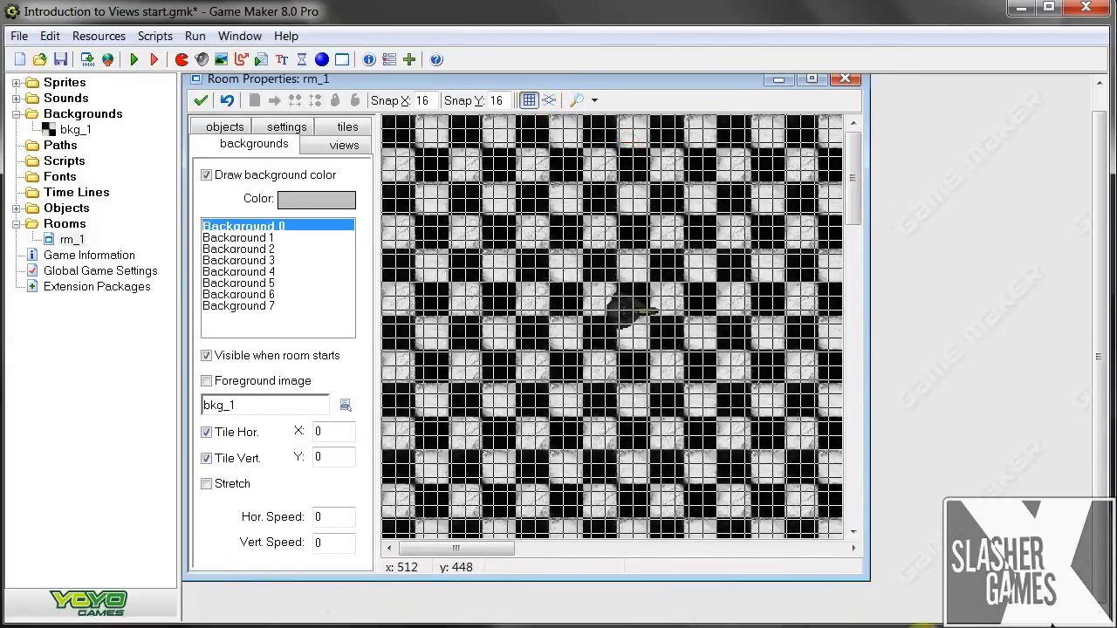
pyautogui.moveTo(866, 578); pyautogui.dragTo(1073, 617)
pyautogui.moveTo(1060, 251); pyautogui.dragTo(1064, 196)
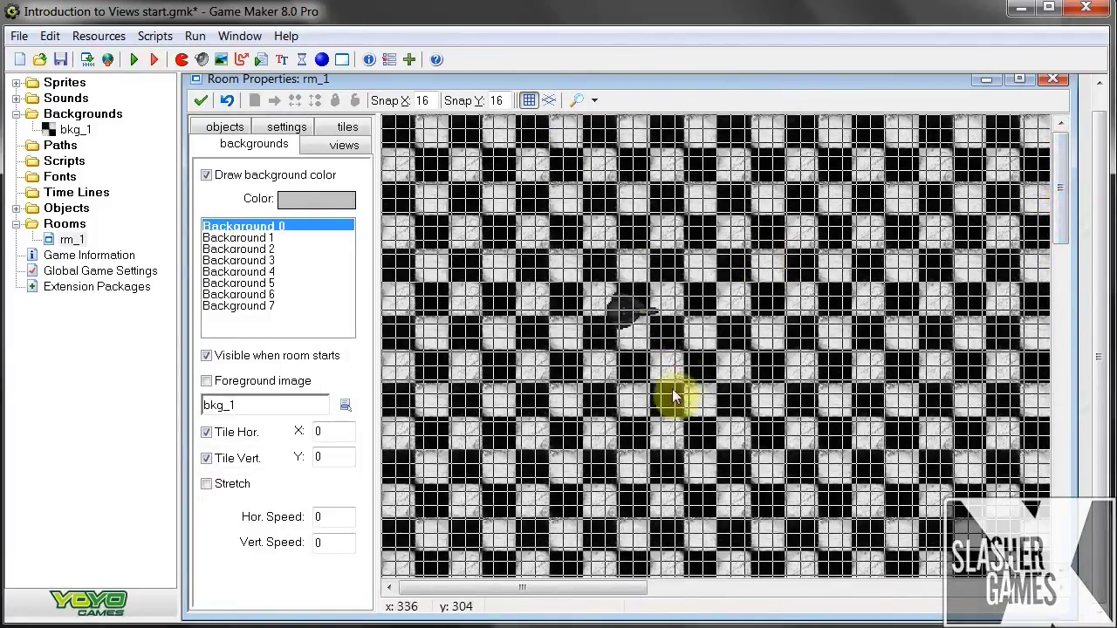
pyautogui.click(529, 101)
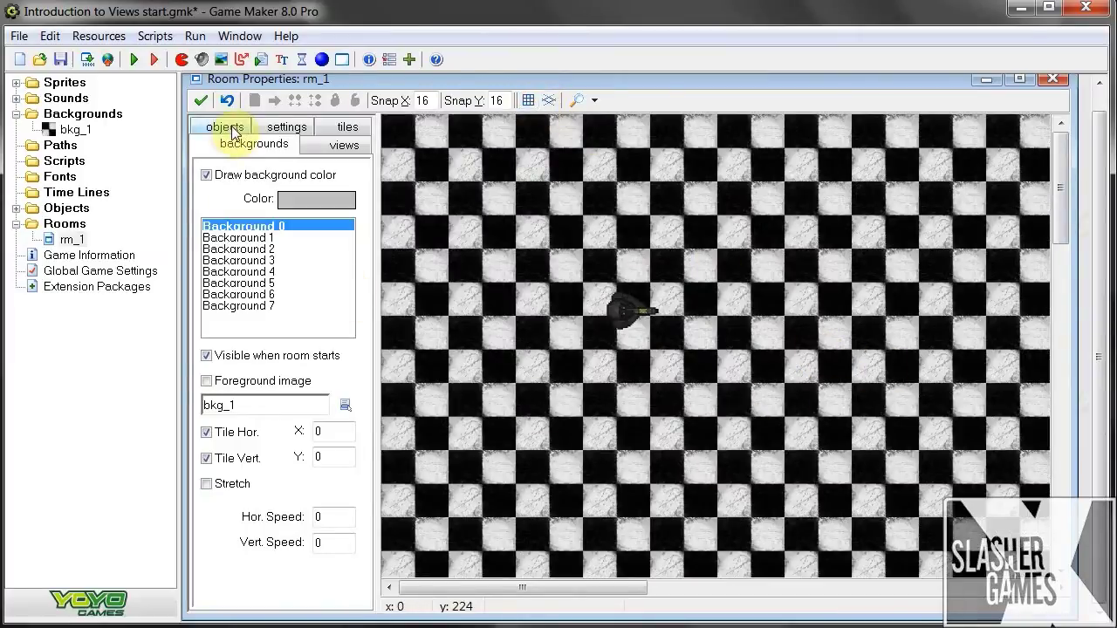
pyautogui.click(201, 100)
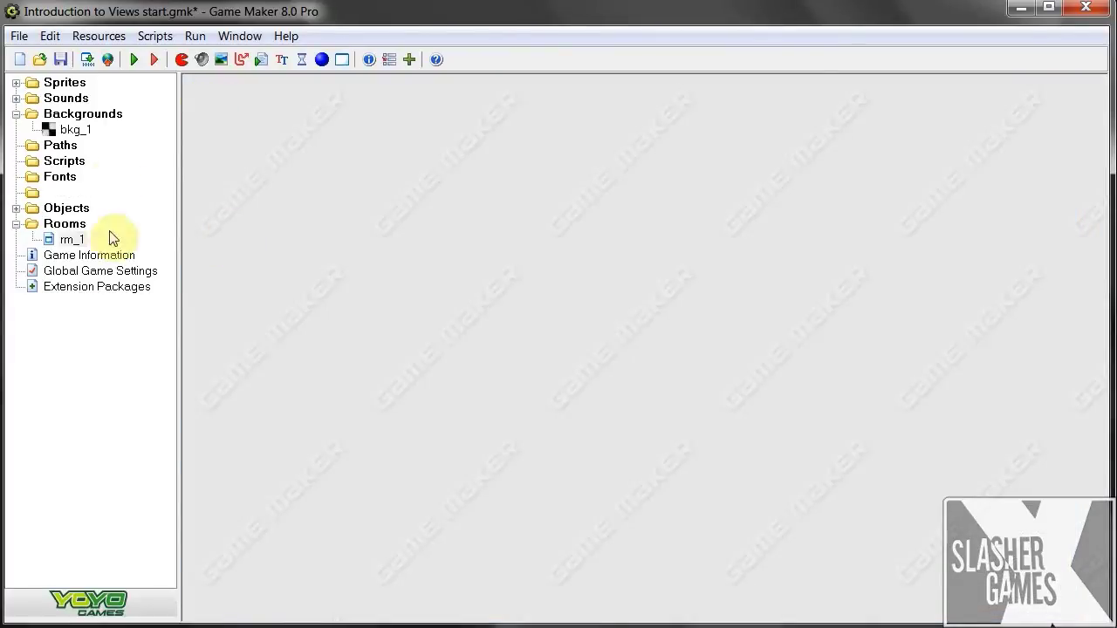
# Enable the use of views in room rm_1 and make View 0 visible when the room starts.
pyautogui.doubleClick(74, 239)
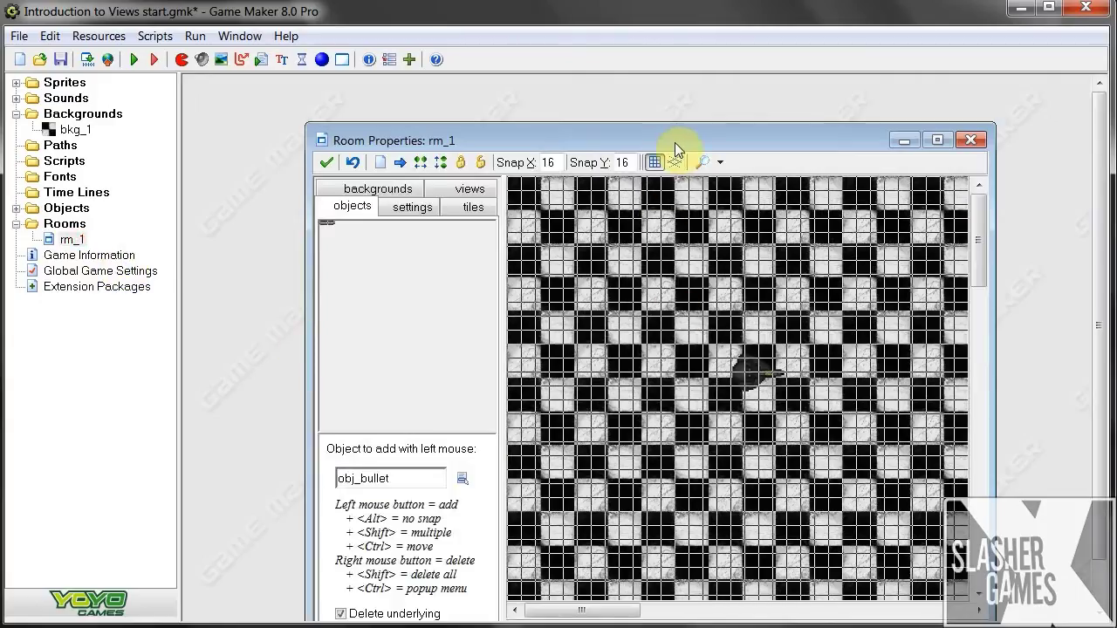
pyautogui.doubleClick(677, 147)
pyautogui.click(317, 111)
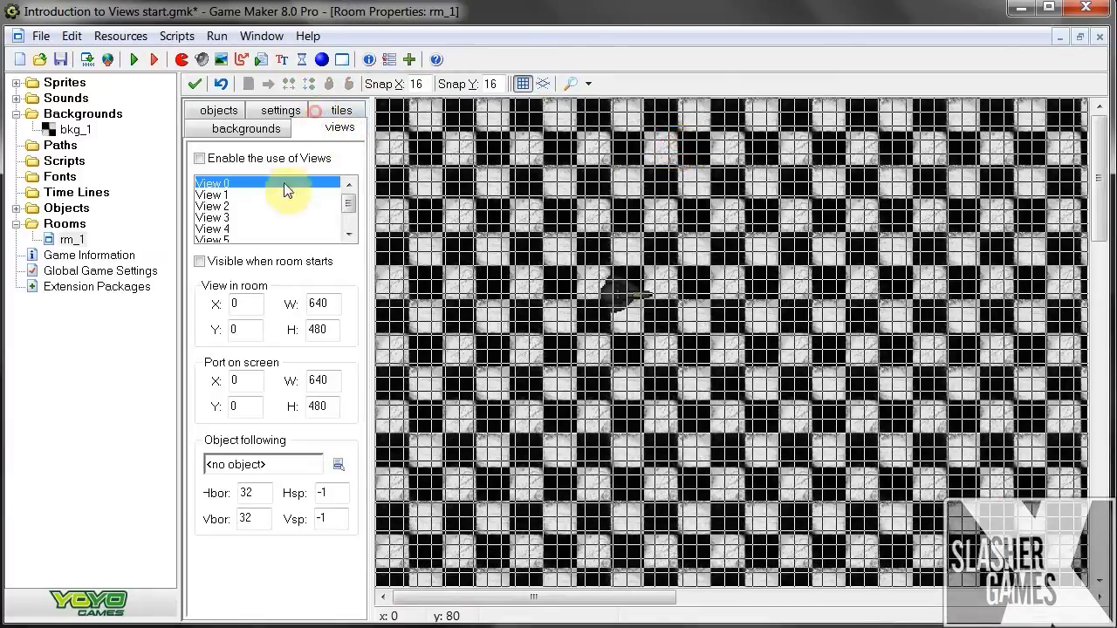
pyautogui.click(198, 159)
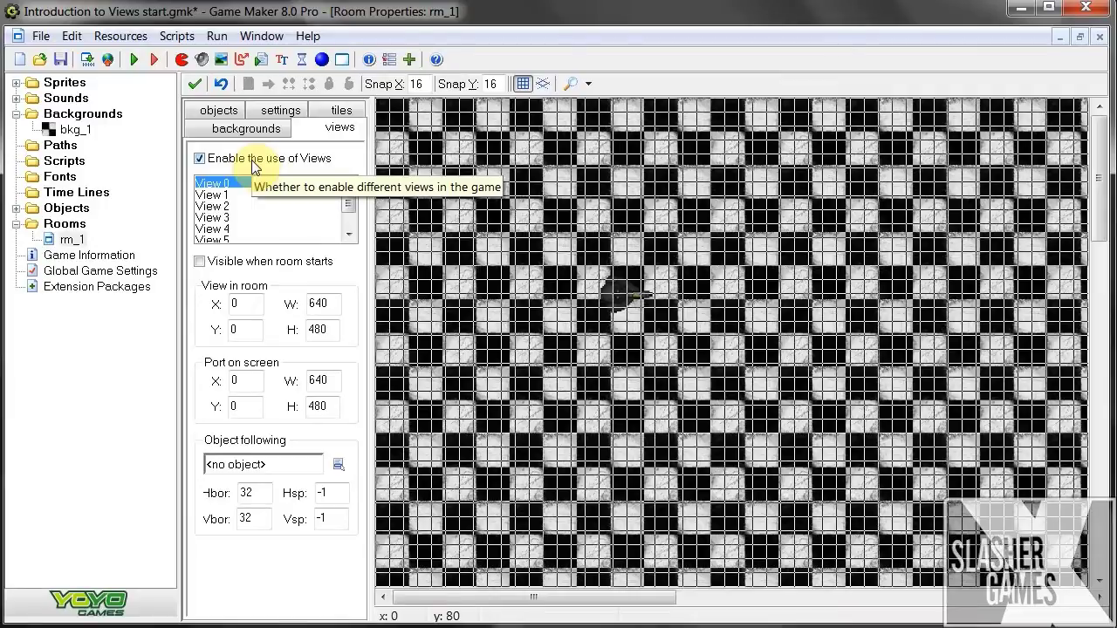
pyautogui.click(199, 262)
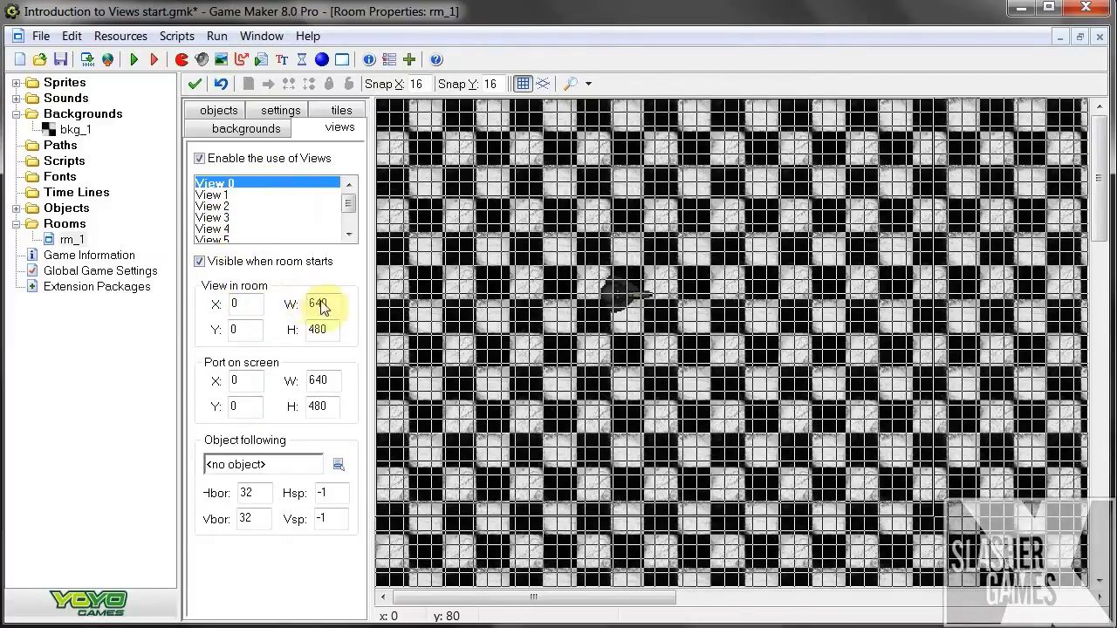
# Set View 0's view in room to width 1280 and height 720.
pyautogui.moveTo(325, 305); pyautogui.dragTo(288, 310)
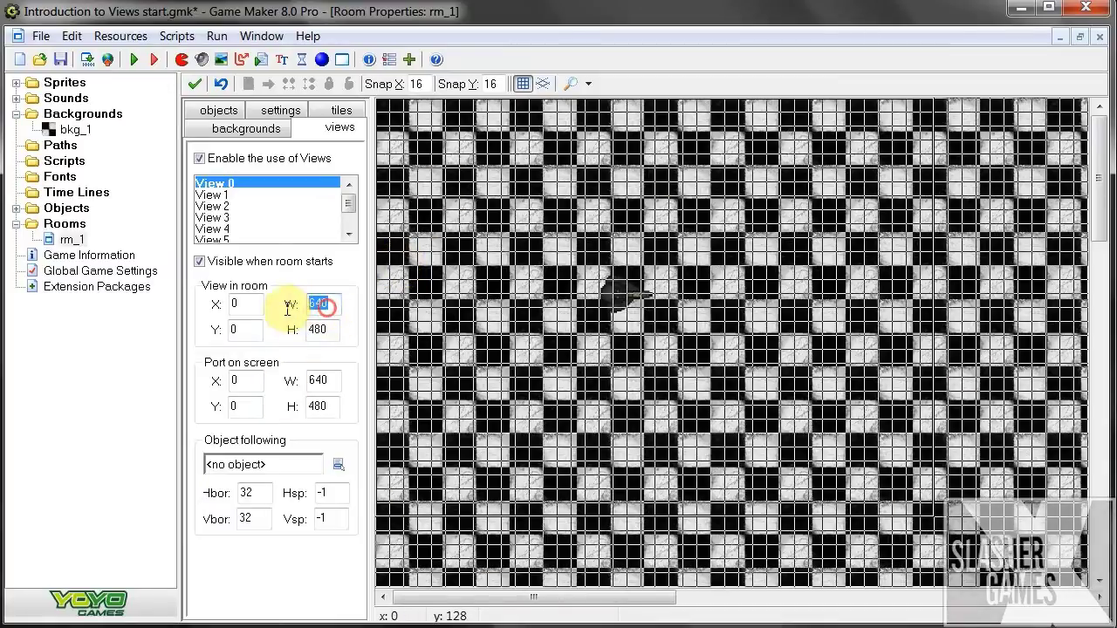
pyautogui.write('1280')
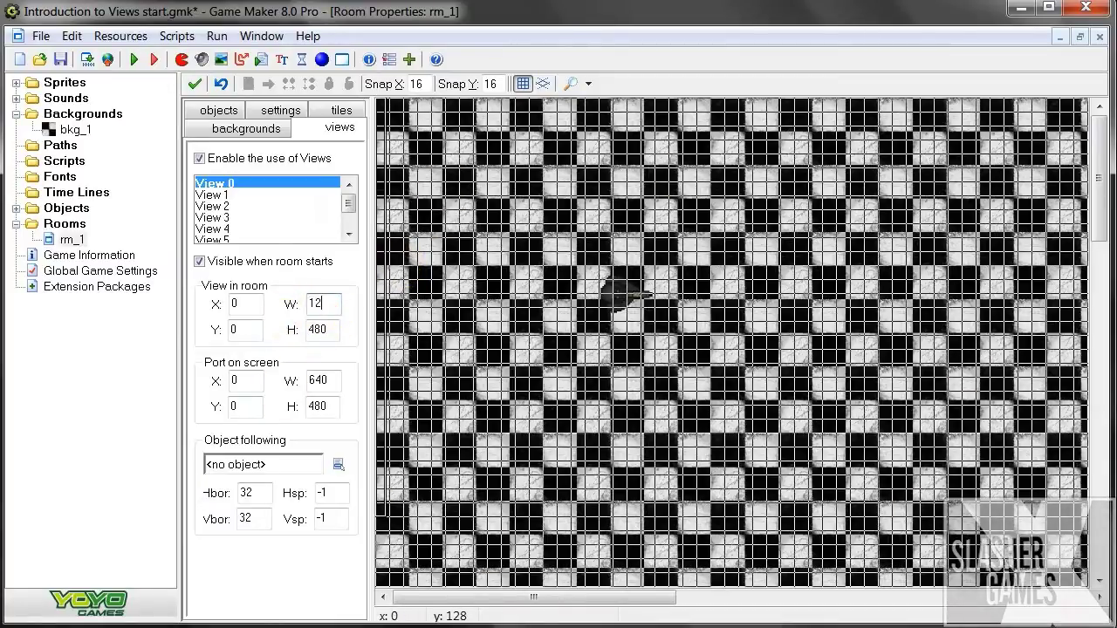
pyautogui.write('7')
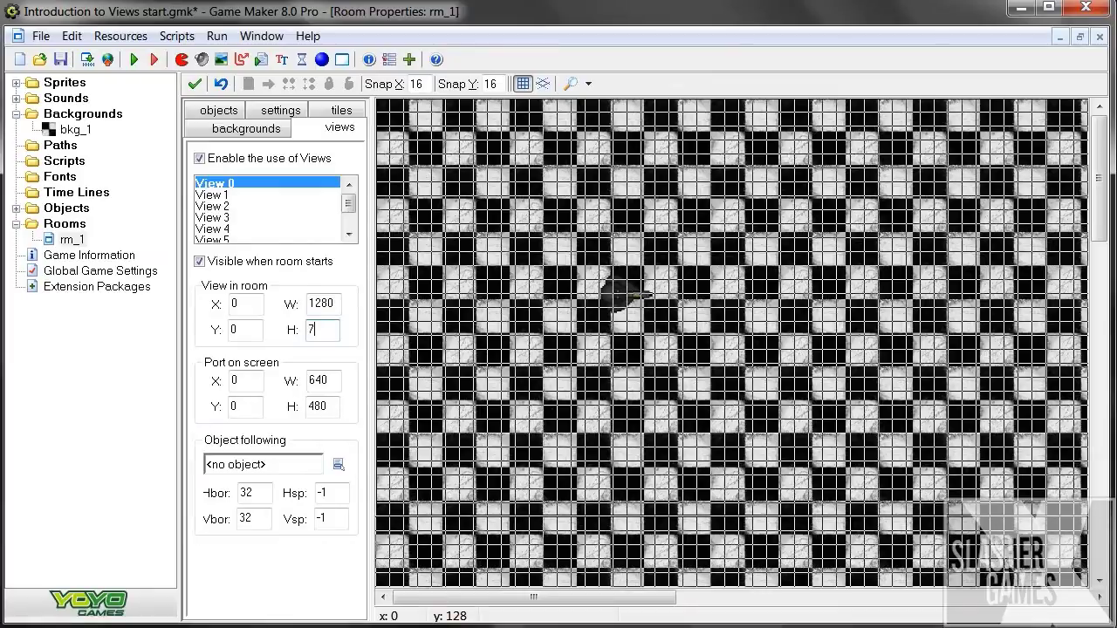
pyautogui.write('20')
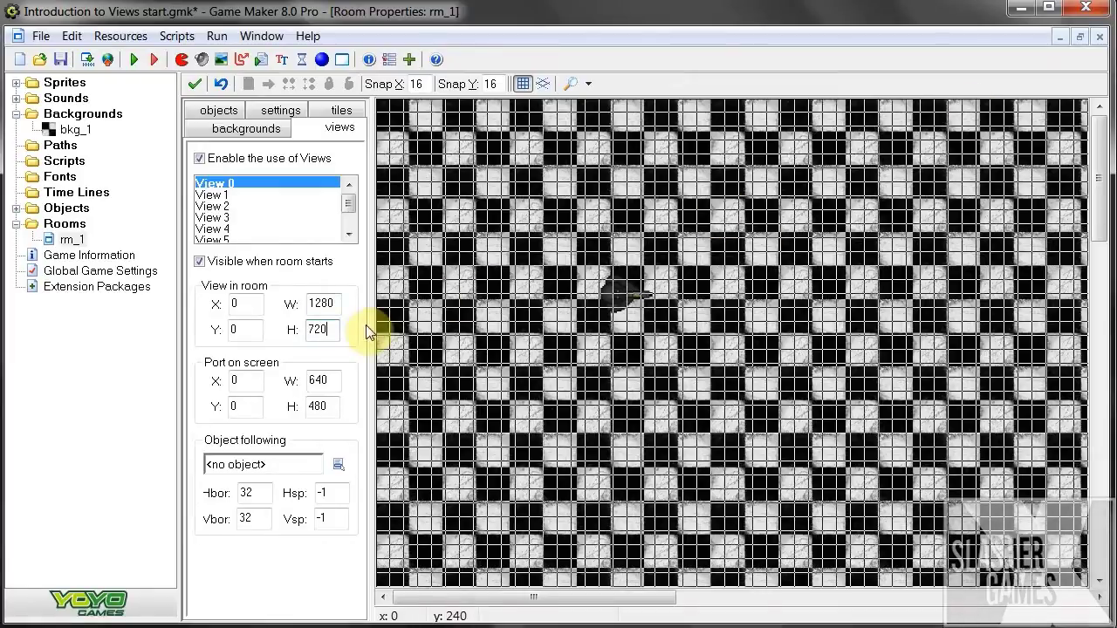
# Set View 0's port on screen to 1280 by 720 and make the view follow obj_player.
pyautogui.doubleClick(335, 380)
pyautogui.write('1280')
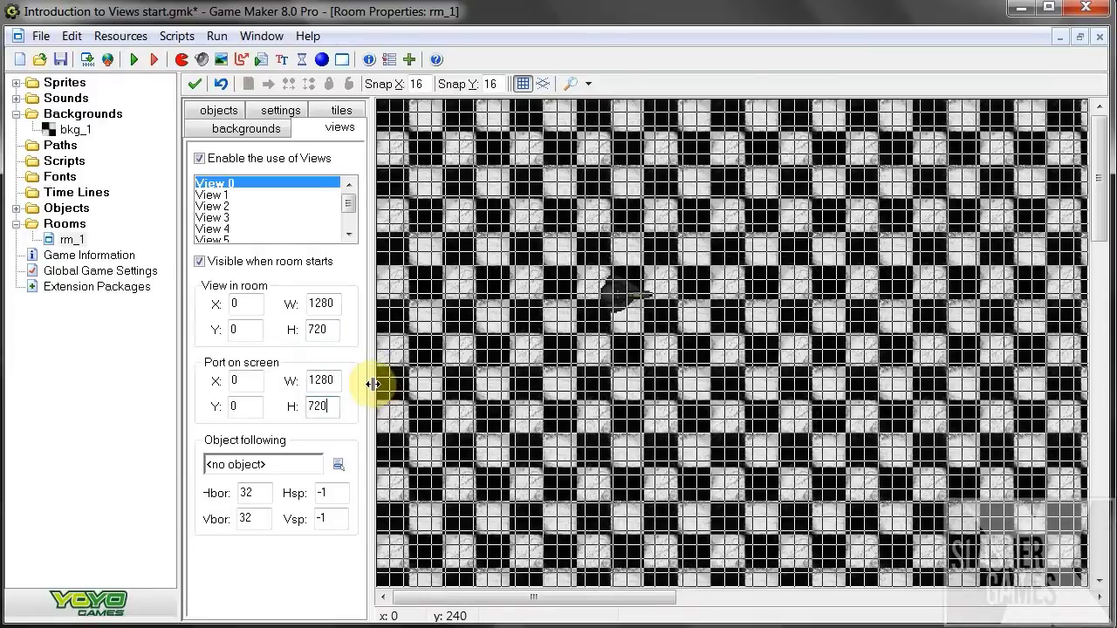
pyautogui.click(274, 469)
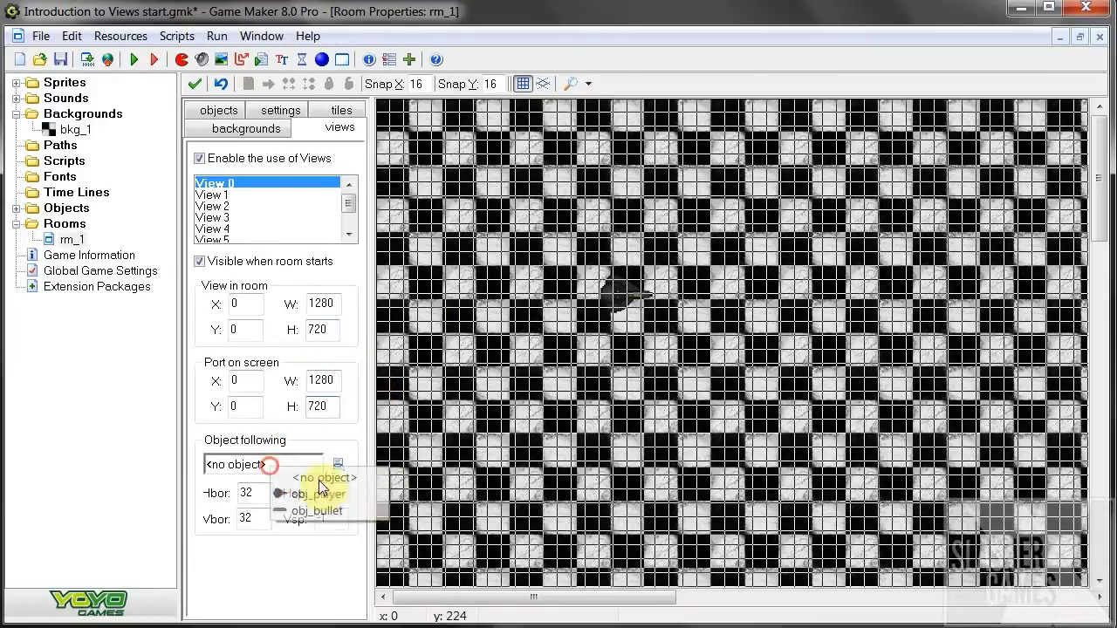
pyautogui.click(354, 494)
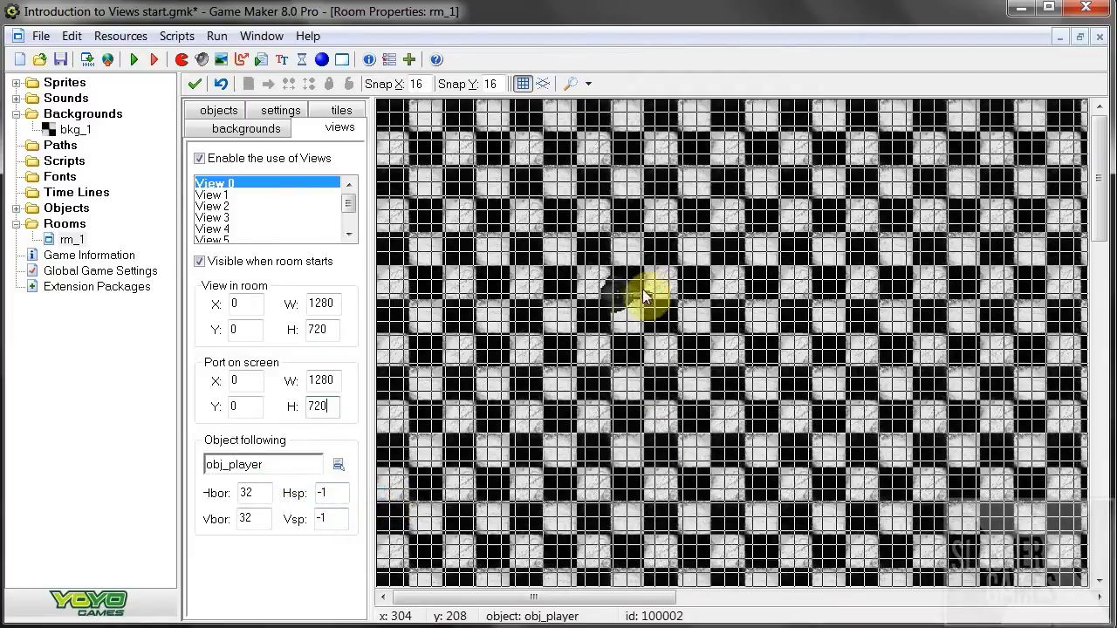
# Hide the room grid, set View 0's horizontal and vertical following borders (Hbor, Vbor) to 50, and accept the room changes.
pyautogui.click(517, 83)
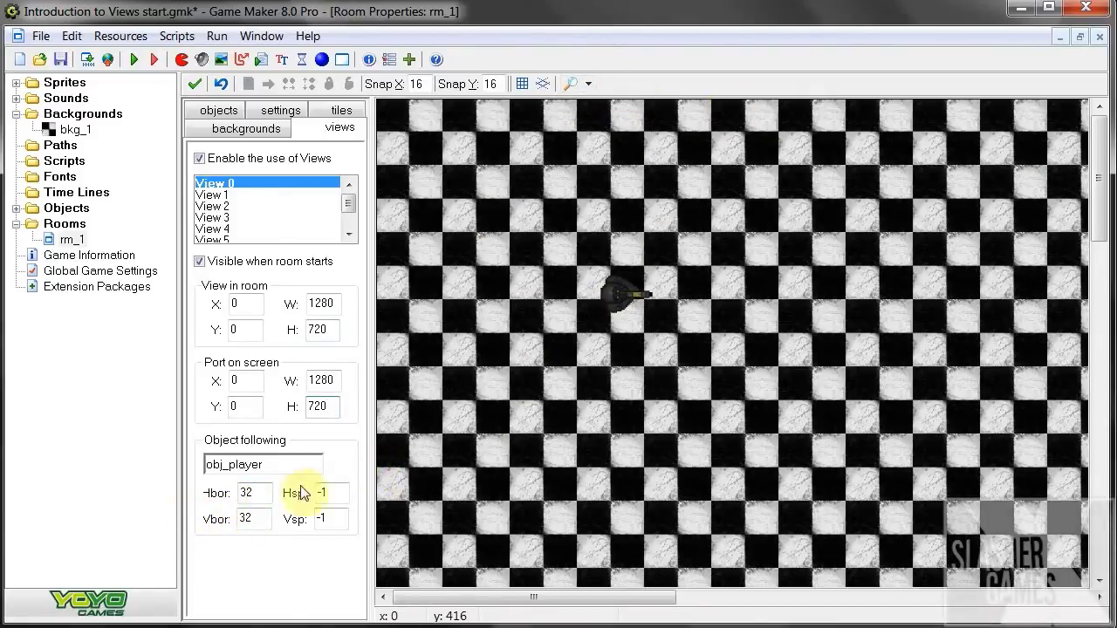
pyautogui.doubleClick(251, 496)
pyautogui.write('50')
pyautogui.doubleClick(253, 519)
pyautogui.write('50')
pyautogui.doubleClick(328, 494)
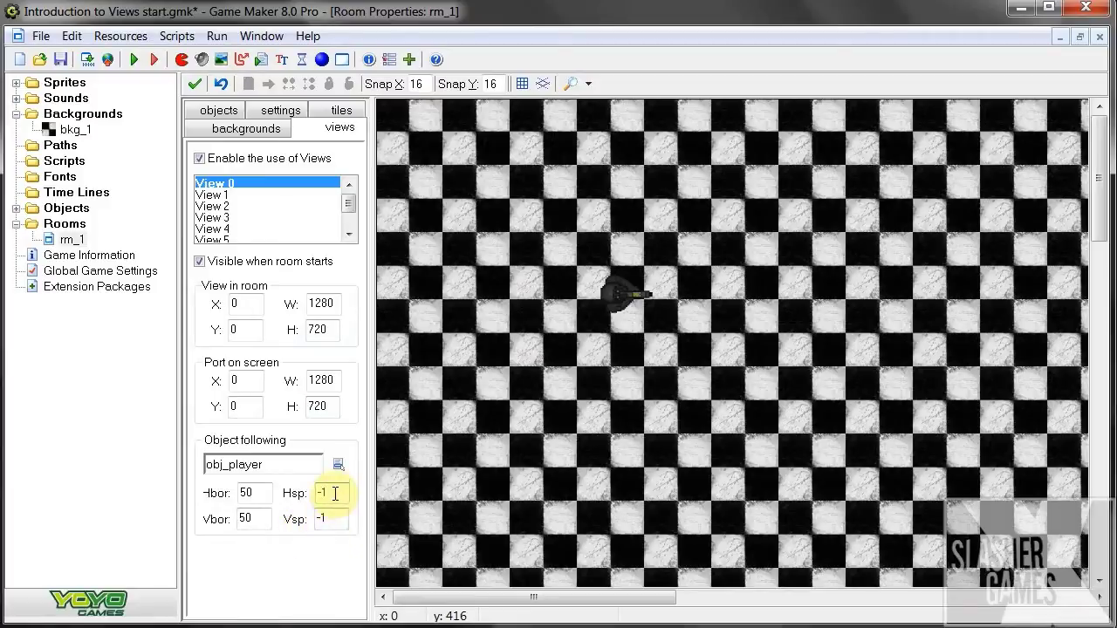
pyautogui.doubleClick(323, 494)
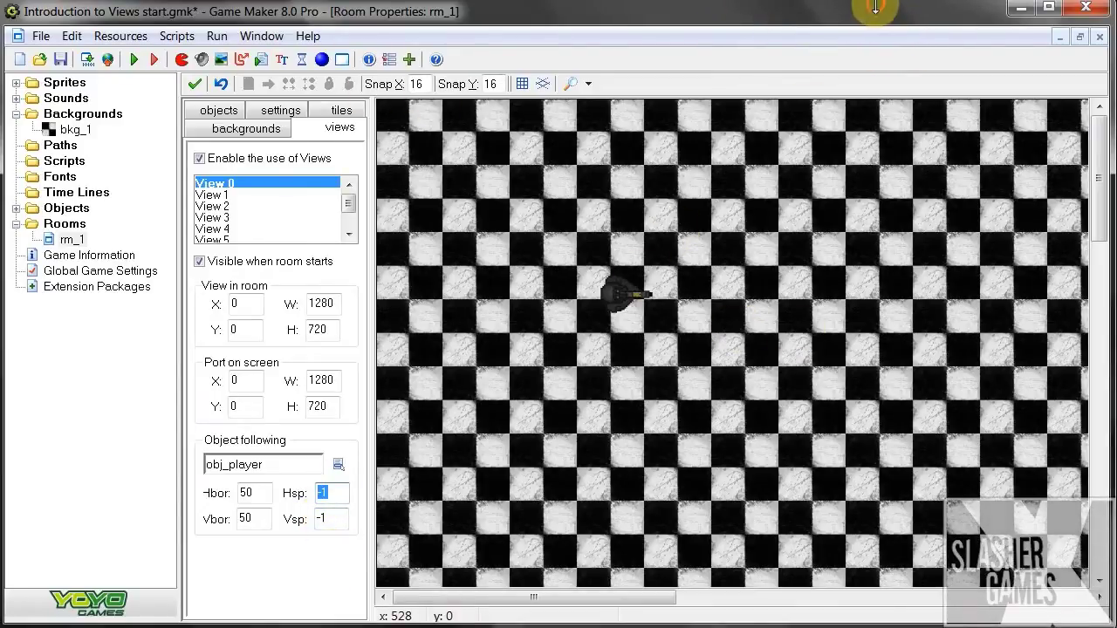
pyautogui.click(196, 86)
# Run the game, walk the player around the room and fire some shots to examine how the view follows near its borders, and quit.
pyautogui.click(134, 66)
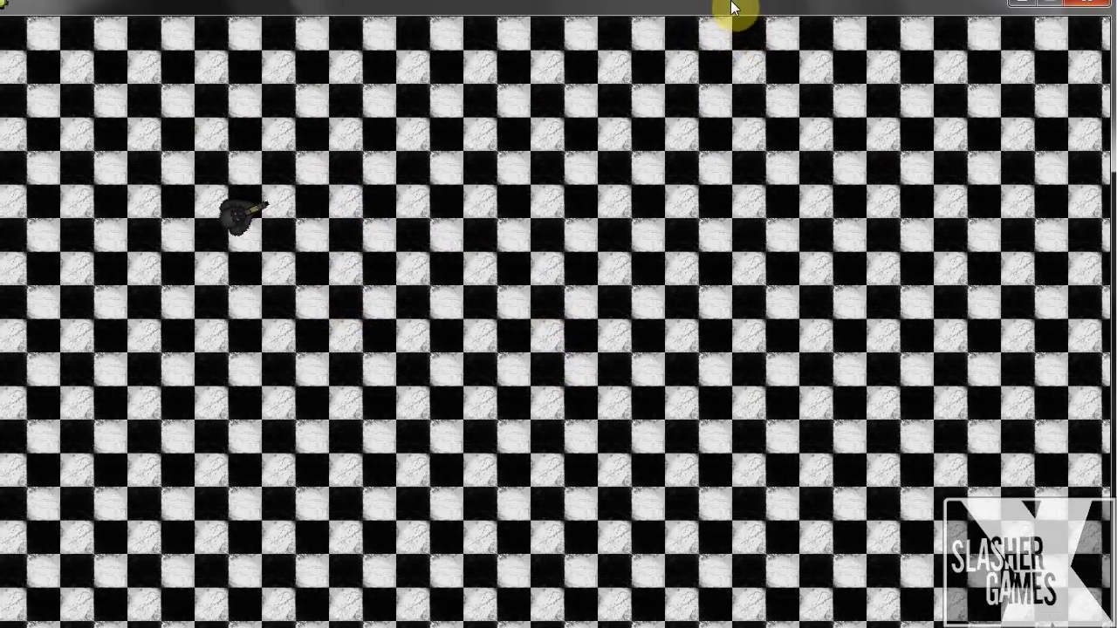
pyautogui.press('w')
pyautogui.press('d')
pyautogui.press('s')
pyautogui.hotkey('s', 'd')
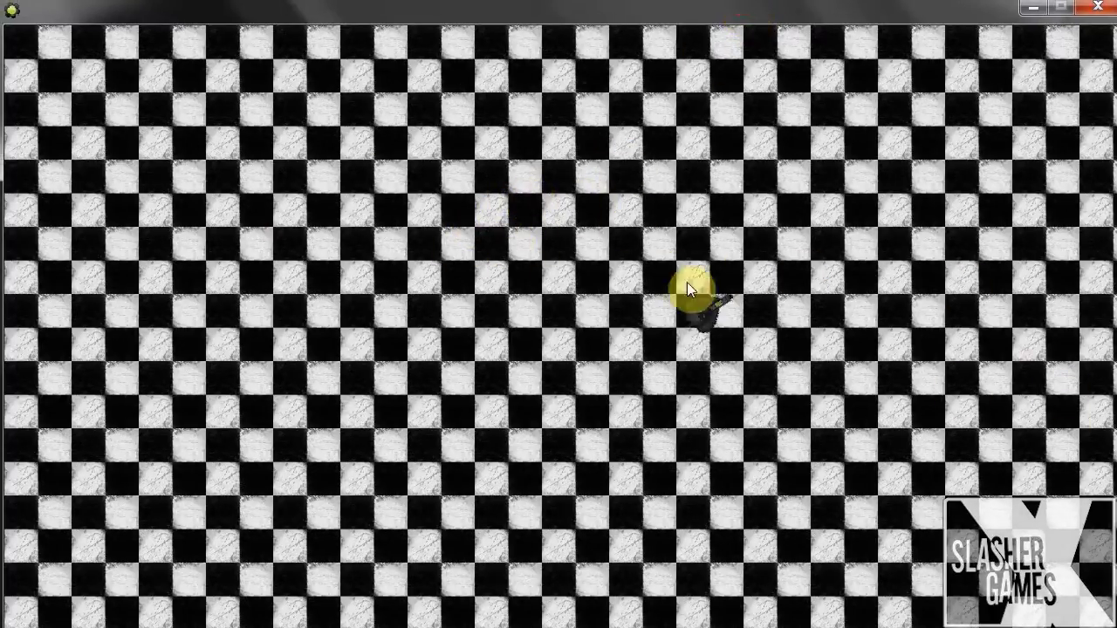
pyautogui.press('d')
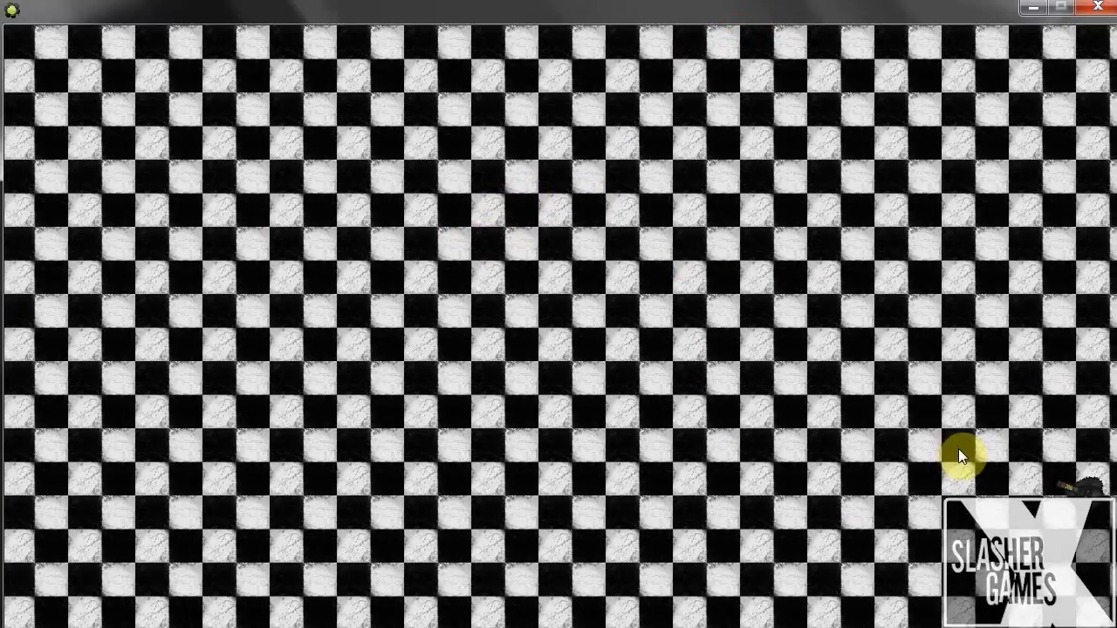
pyautogui.press('a')
pyautogui.press('a')
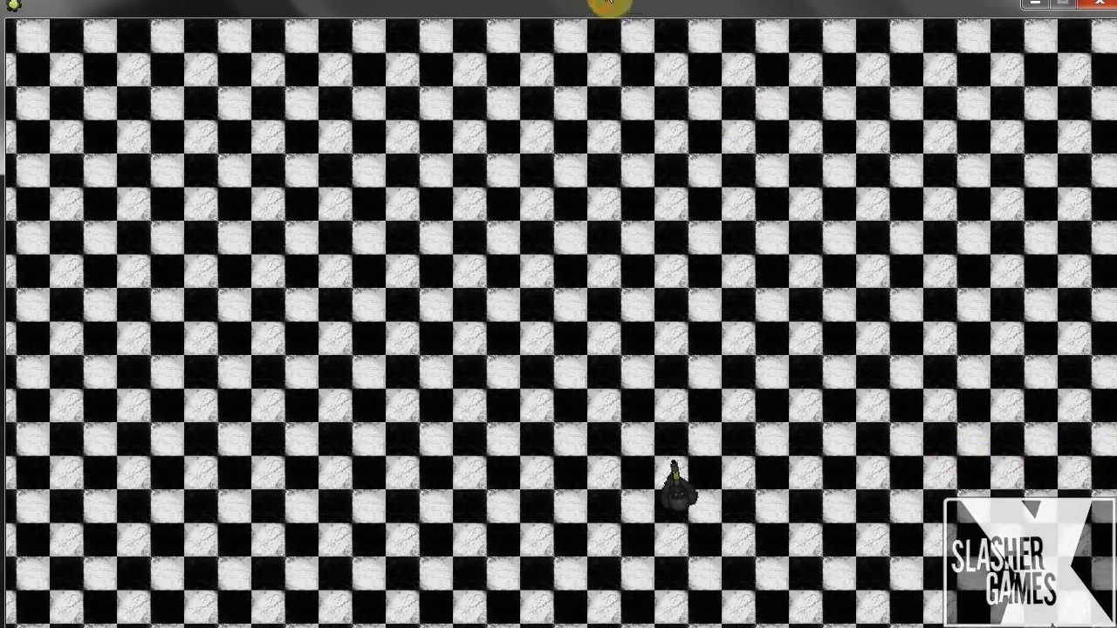
pyautogui.press('s')
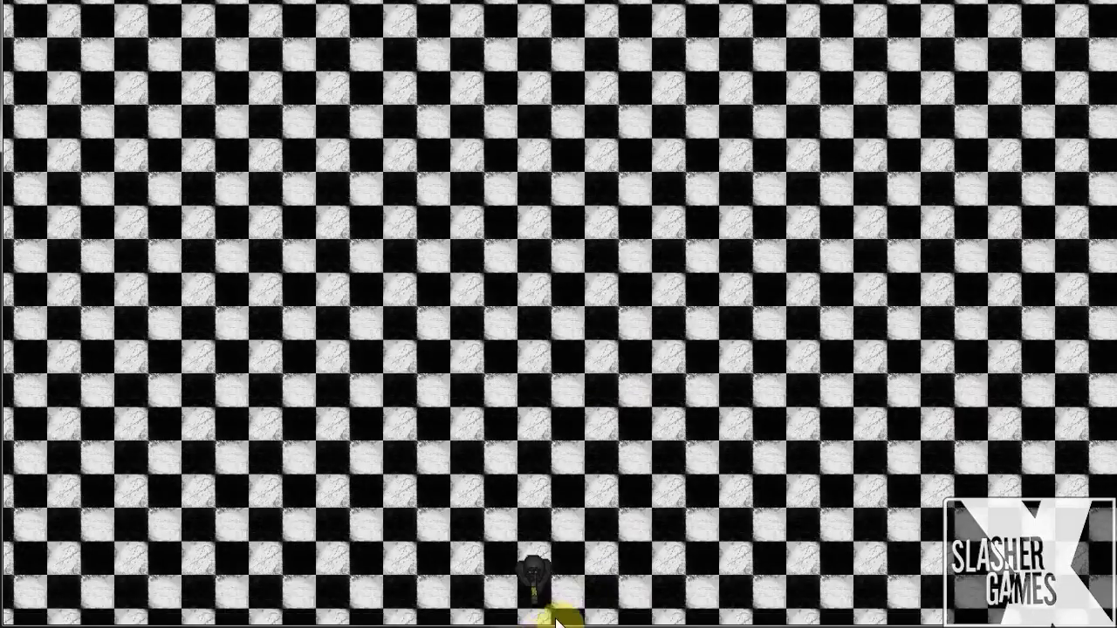
pyautogui.press('d')
pyautogui.press('w')
pyautogui.press('s')
pyautogui.press('a')
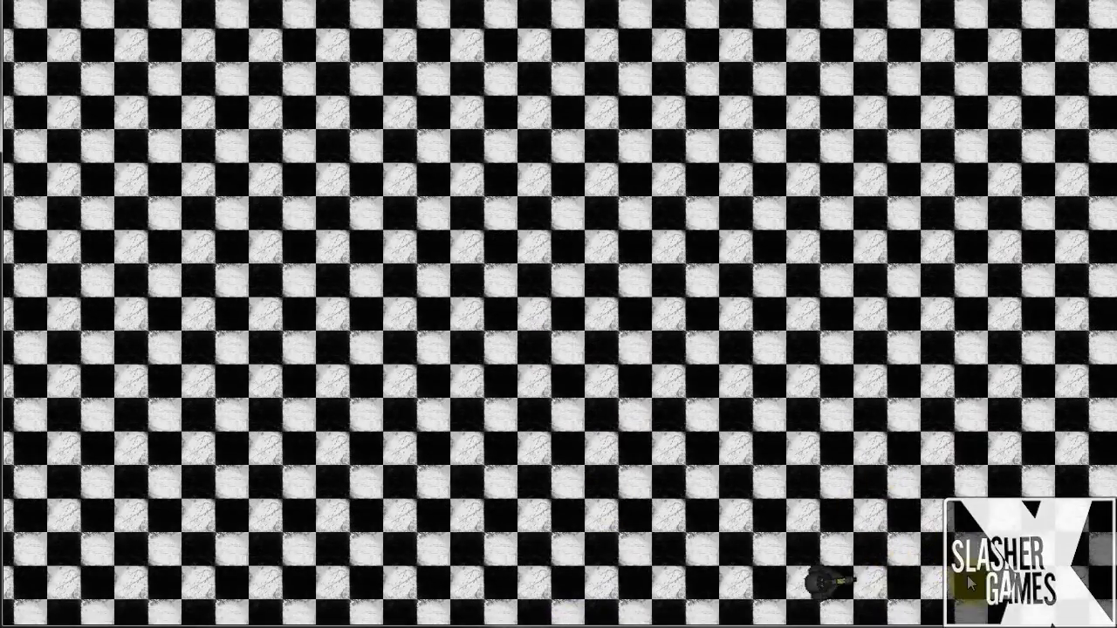
pyautogui.press('d')
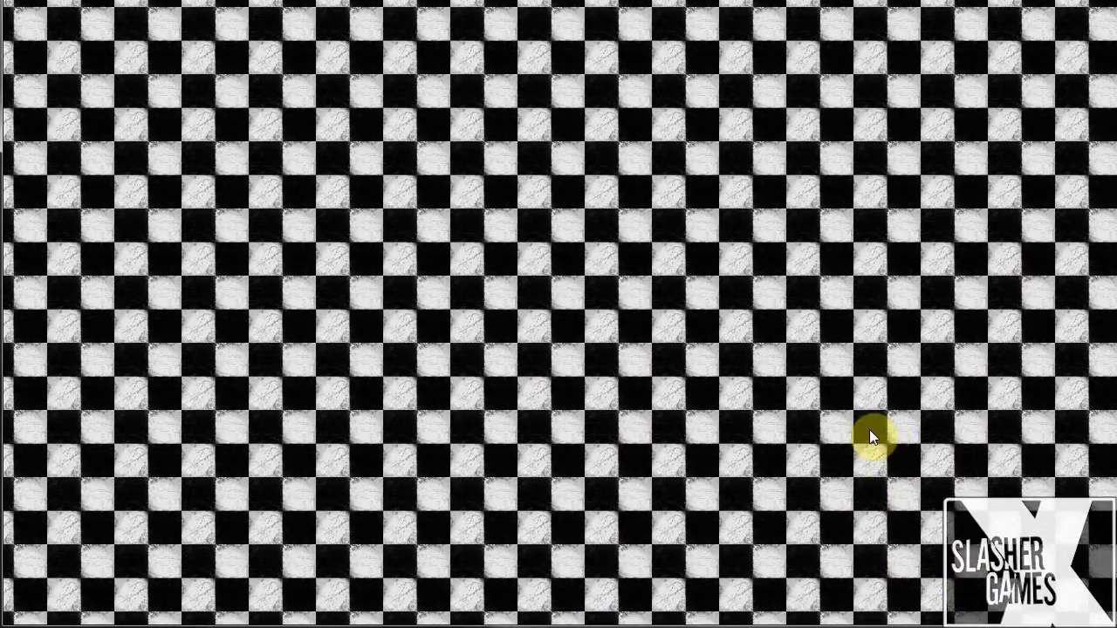
pyautogui.press('a')
pyautogui.press('w')
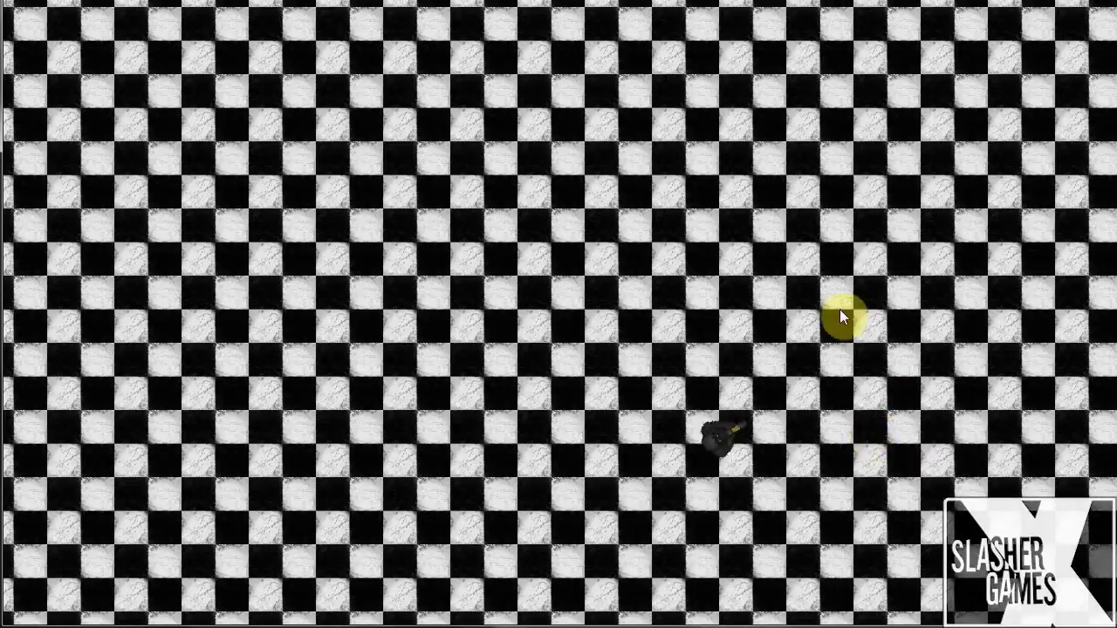
pyautogui.press('w')
pyautogui.press('a')
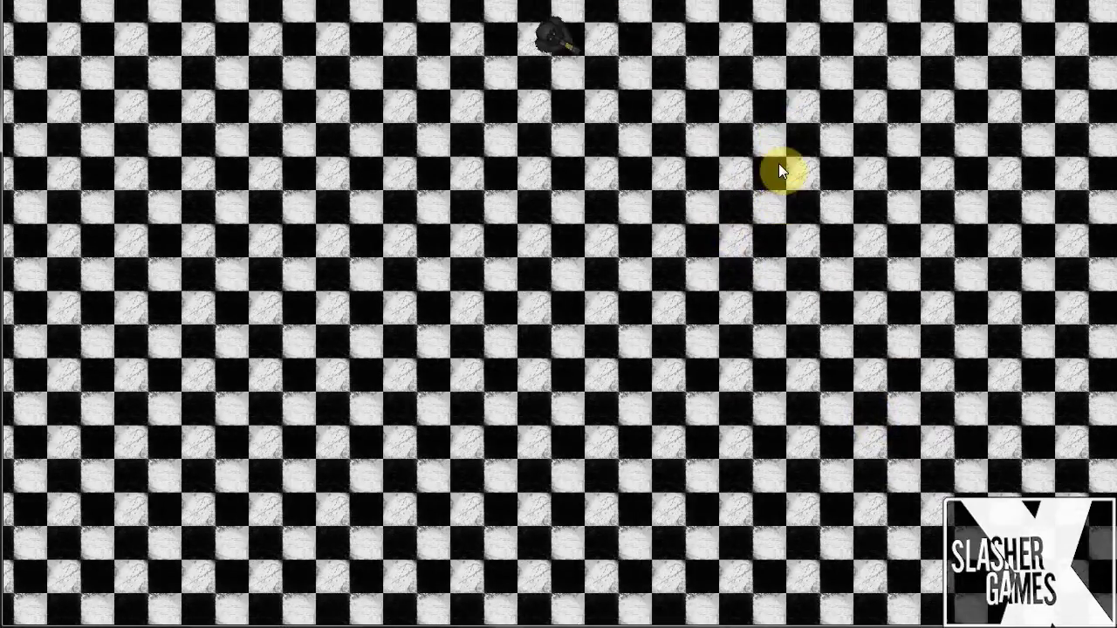
pyautogui.press('a')
pyautogui.press('s')
pyautogui.press('d')
pyautogui.press('a')
pyautogui.click(632, 319)
pyautogui.click(523, 410)
pyautogui.press('d')
pyautogui.click(320, 292)
pyautogui.click(397, 498)
pyautogui.press('s')
pyautogui.press('a')
pyautogui.click(498, 272)
pyautogui.press('a')
pyautogui.press('w')
pyautogui.press('d')
pyautogui.press('s')
pyautogui.press('a')
pyautogui.press('s')
pyautogui.press('w')
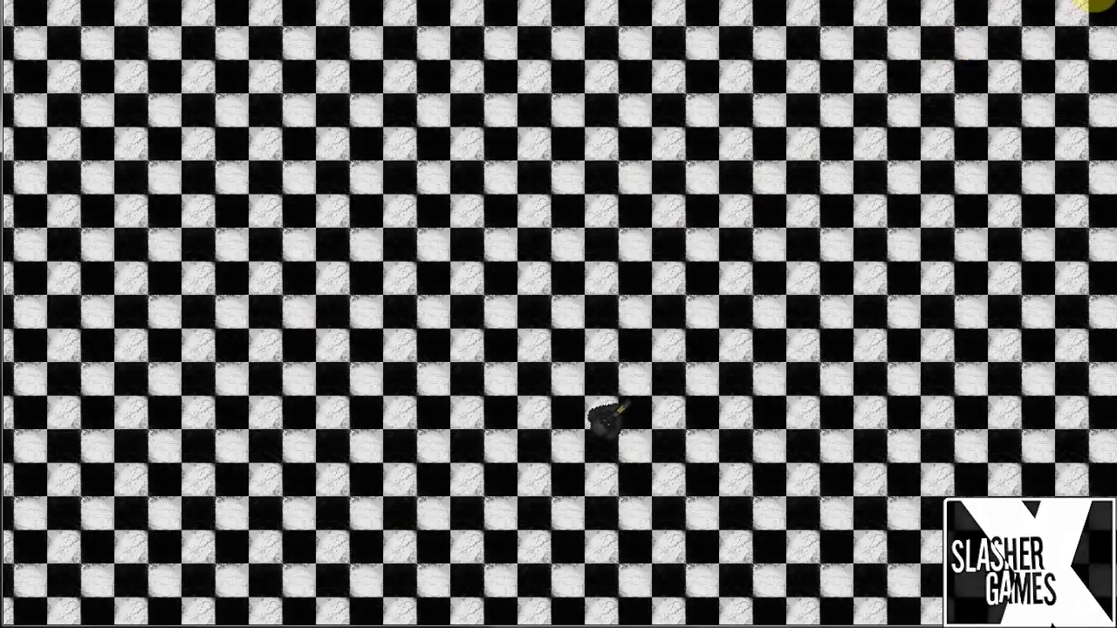
pyautogui.press('Escape')
# Set View 0's horizontal and vertical following speeds (Hsp, Vsp) to 2 in rm_1 and accept the room.
pyautogui.doubleClick(63, 241)
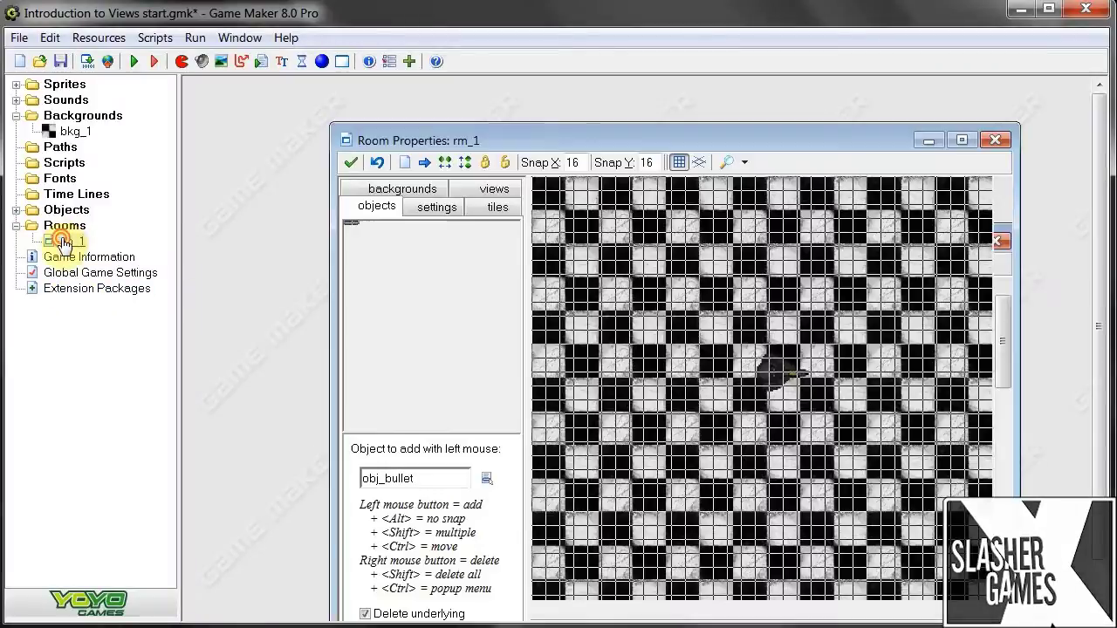
pyautogui.click(489, 186)
pyautogui.doubleClick(479, 570)
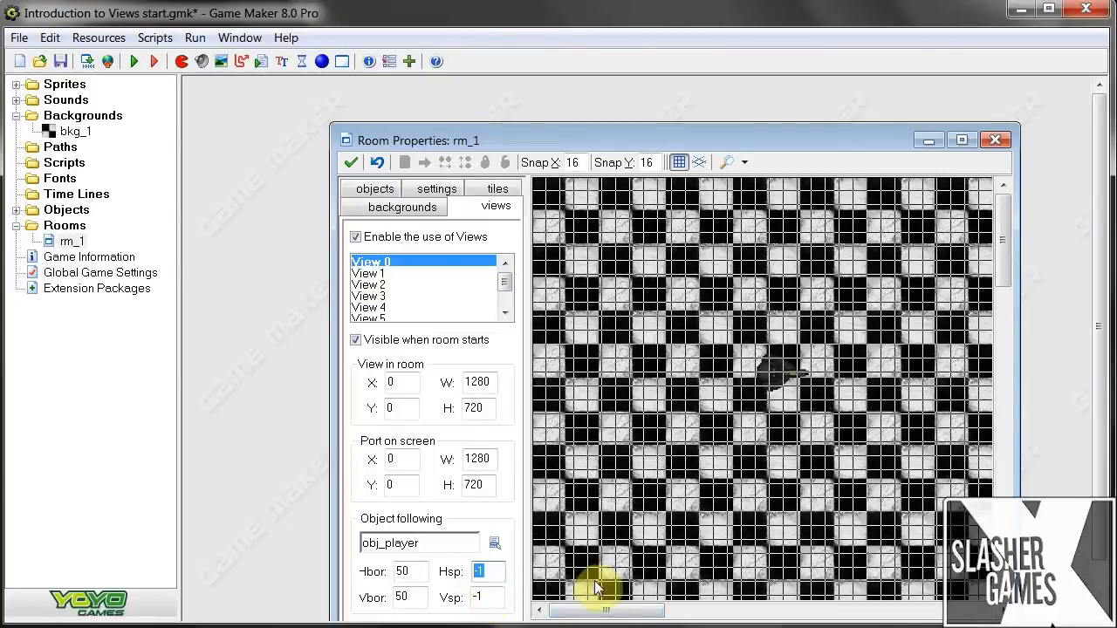
pyautogui.doubleClick(496, 596)
pyautogui.write('2')
pyautogui.click(350, 162)
# Run the game and move the player beyond the window edges to examine how fast the view follows, and quit.
pyautogui.click(134, 61)
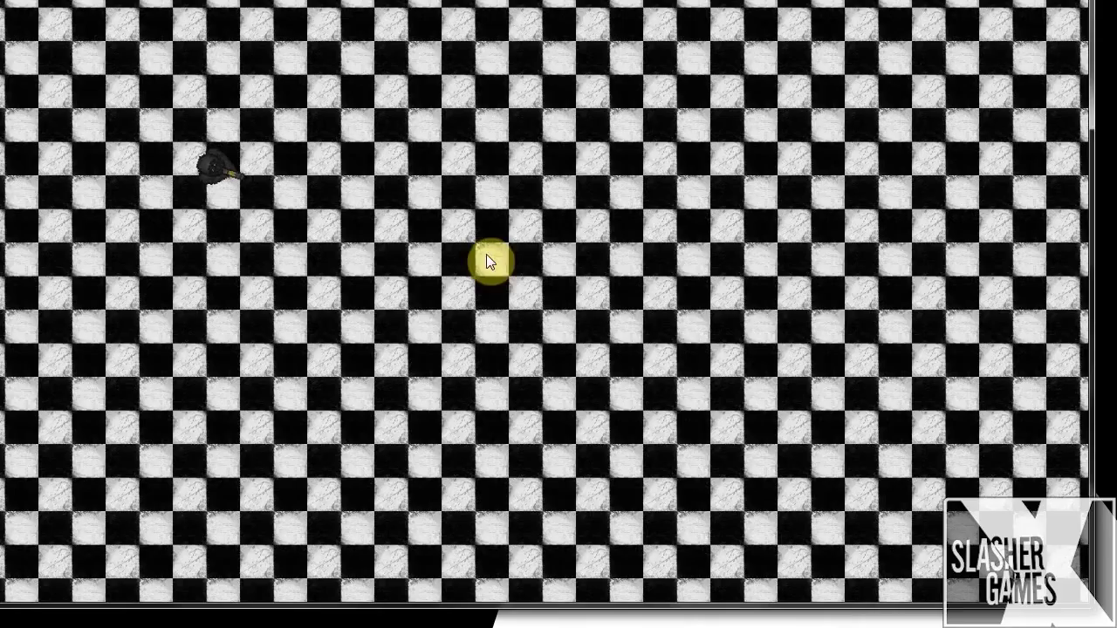
pyautogui.click(459, 205)
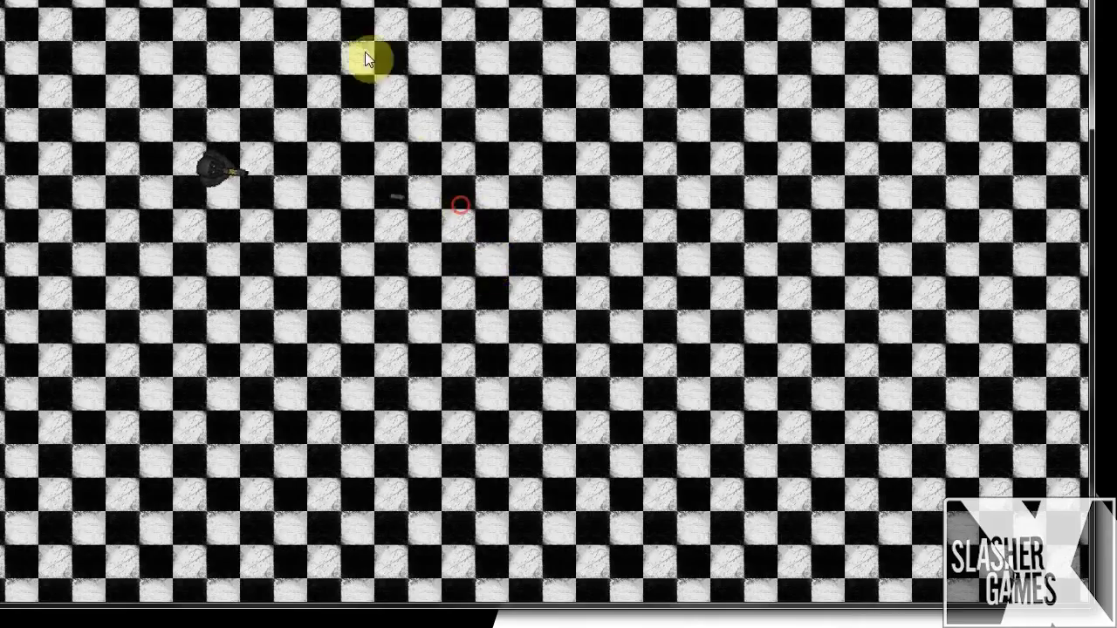
pyautogui.press('d')
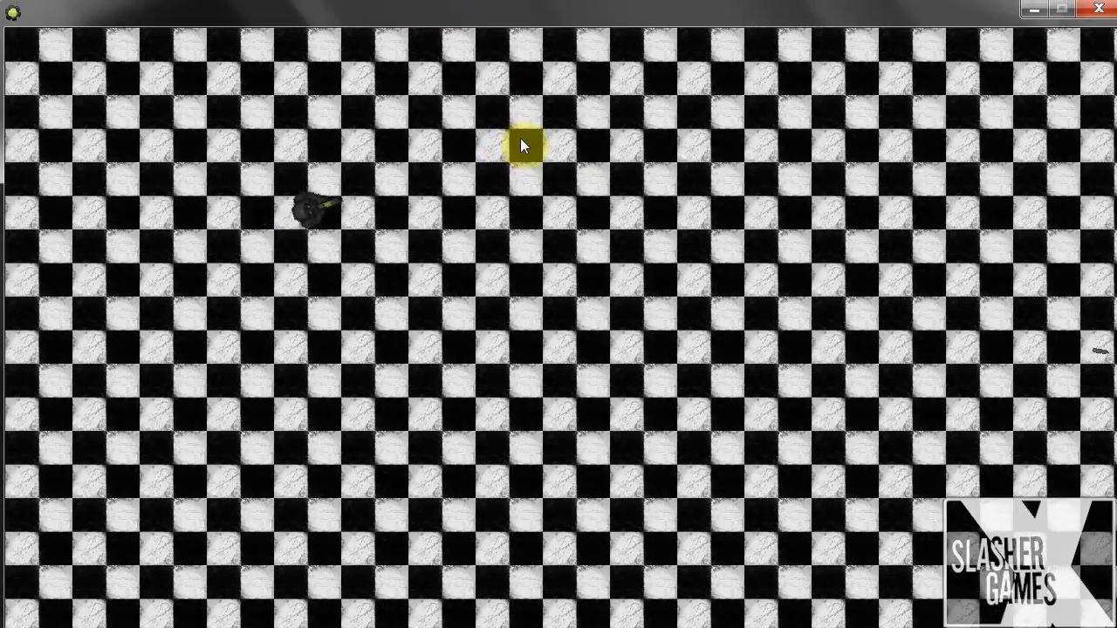
pyautogui.press('d')
pyautogui.press('s')
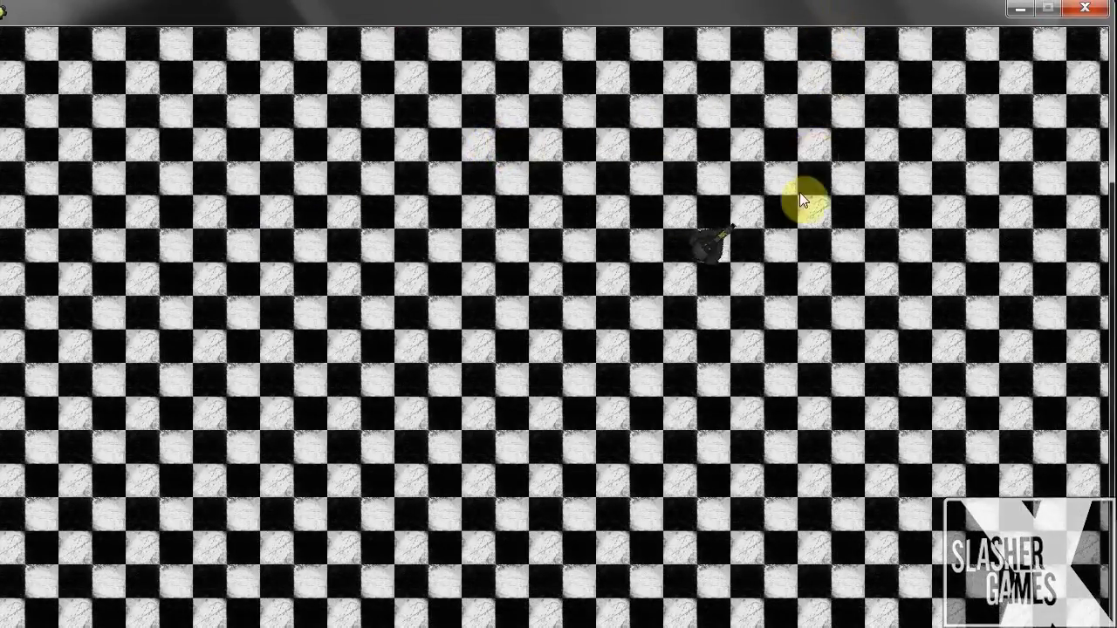
pyautogui.press('d')
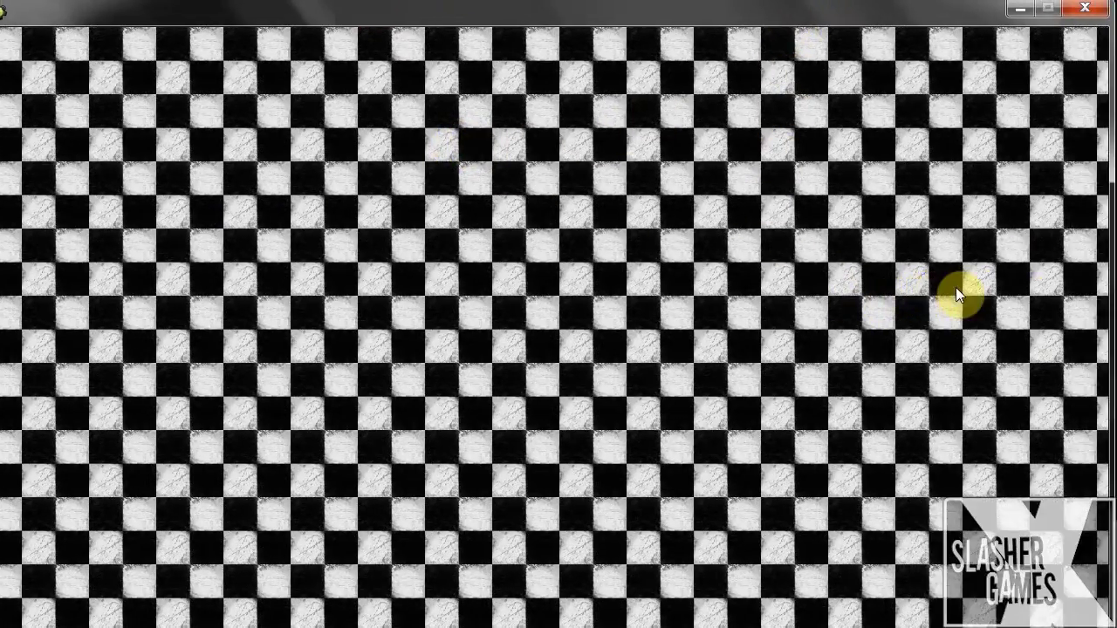
pyautogui.press('d')
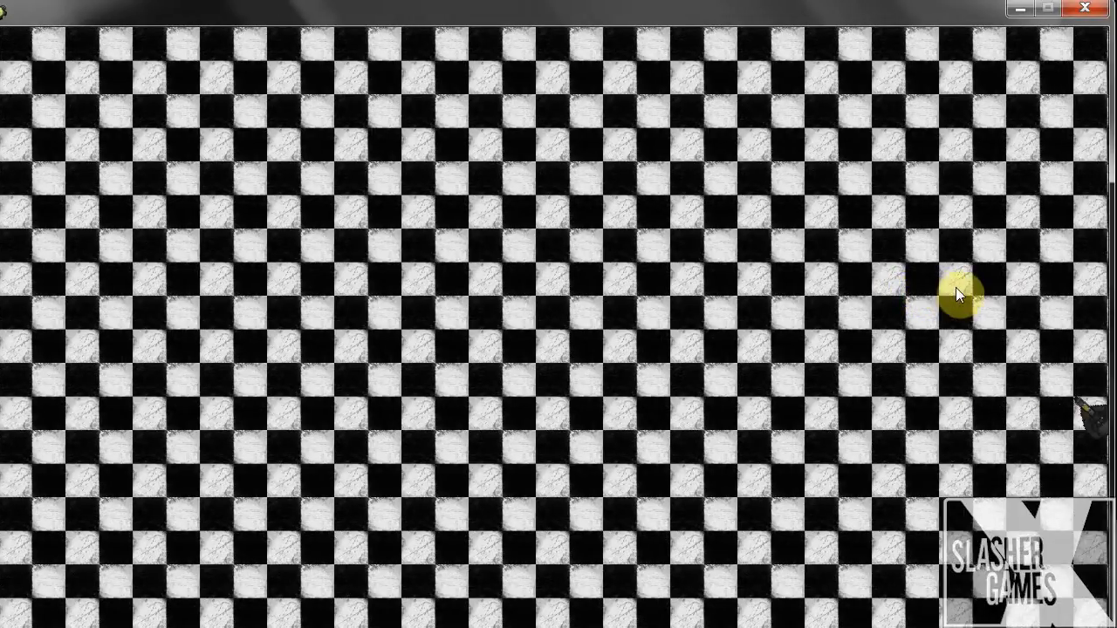
pyautogui.press('a')
pyautogui.moveTo(835, 7); pyautogui.dragTo(828, 0)
pyautogui.press('s')
pyautogui.press('s')
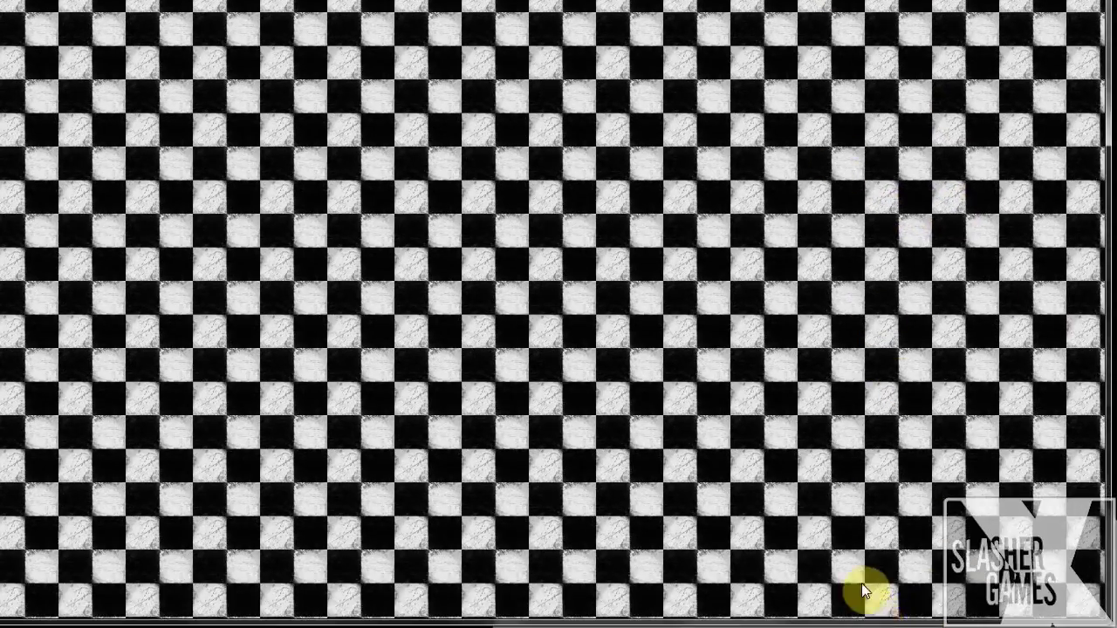
pyautogui.press('s')
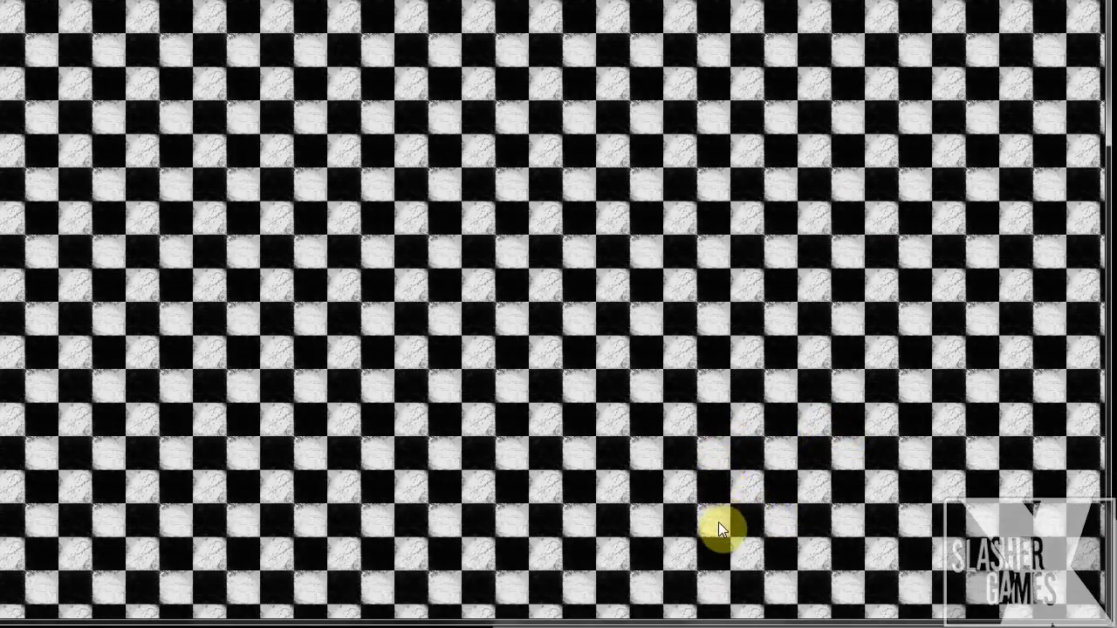
pyautogui.press('s')
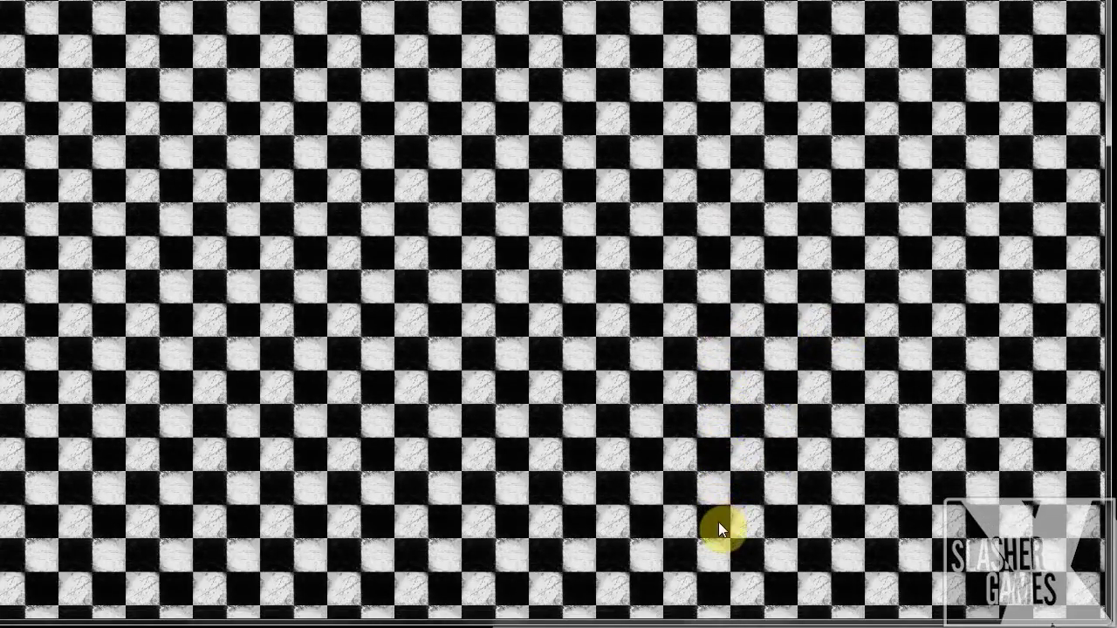
pyautogui.press('w')
pyautogui.press('s')
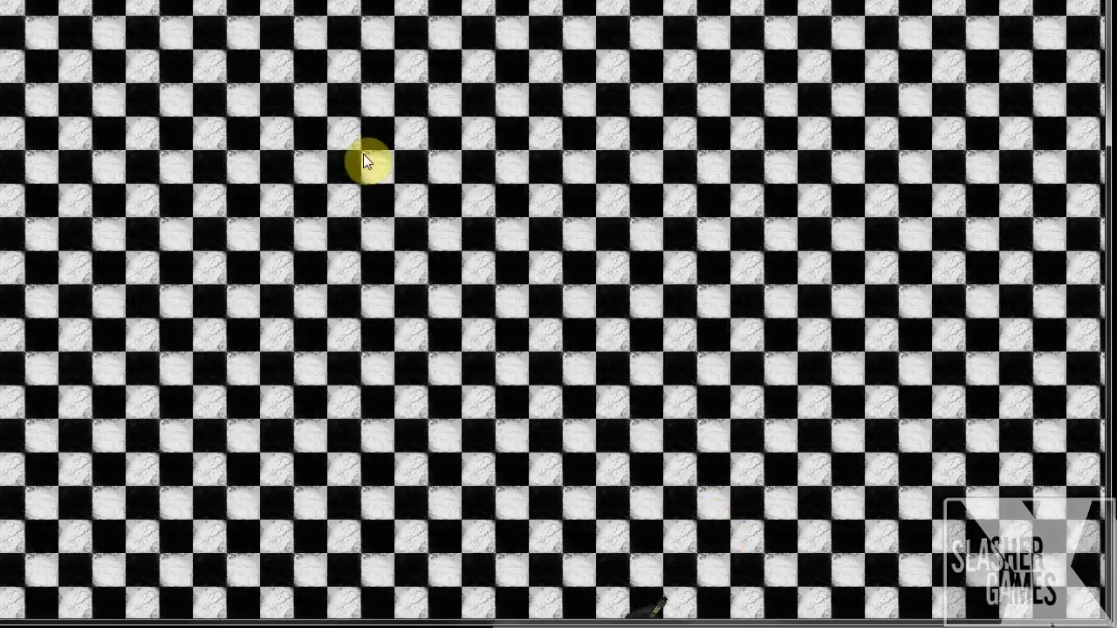
pyautogui.press('w')
pyautogui.press('Escape')
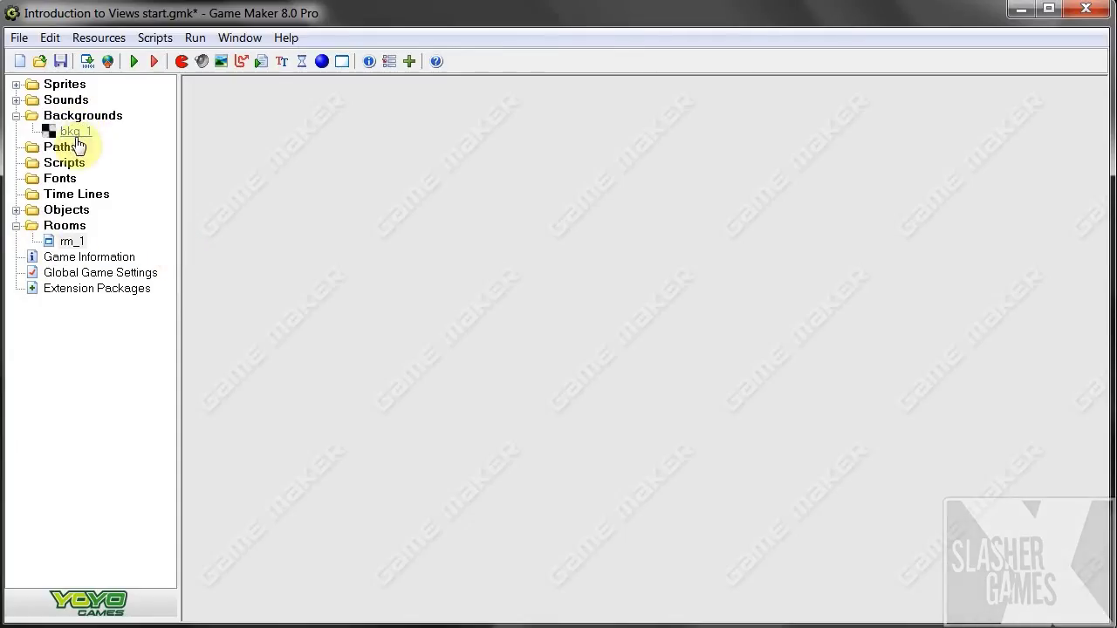
# Set View 0's Hsp and Vsp following speeds to 0 in rm_1 and accept the room.
pyautogui.doubleClick(72, 239)
pyautogui.click(481, 188)
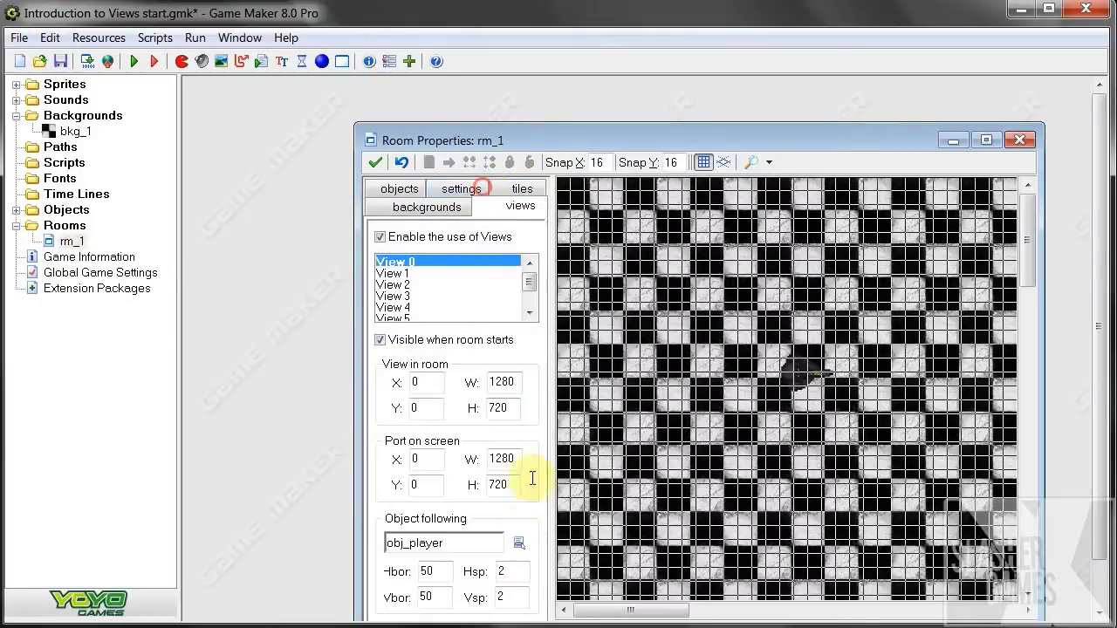
pyautogui.doubleClick(513, 571)
pyautogui.write('0')
pyautogui.doubleClick(521, 596)
pyautogui.write('0')
pyautogui.click(374, 163)
# Run the game, walk the player to and beyond the window edges to examine whether the view follows, and quit.
pyautogui.click(134, 61)
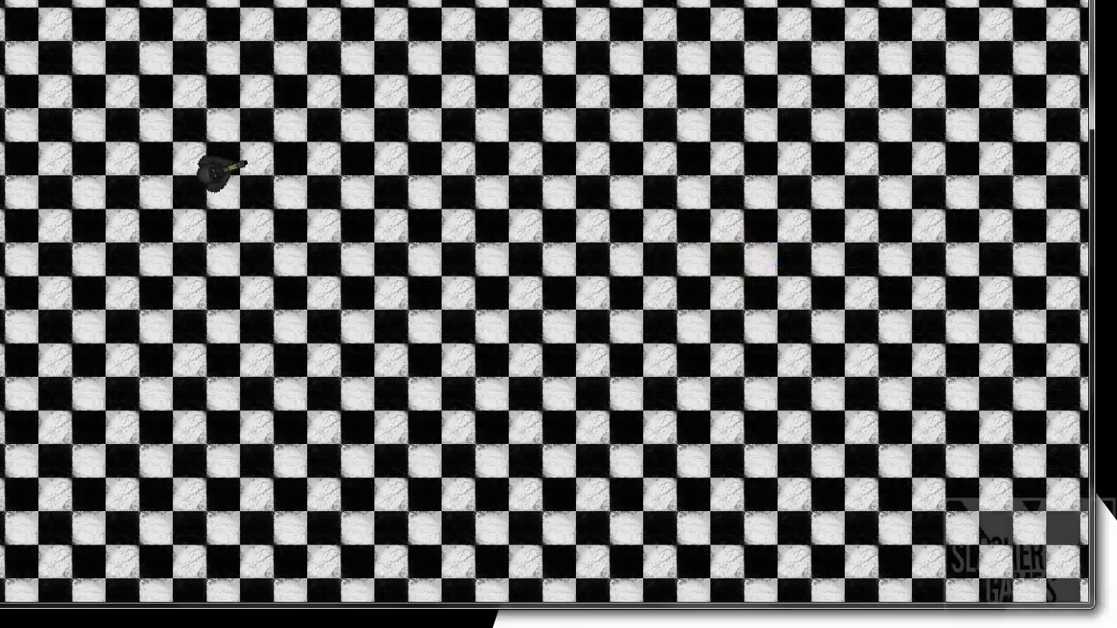
pyautogui.moveTo(888, 0); pyautogui.dragTo(904, 4)
pyautogui.press('d')
pyautogui.press('s')
pyautogui.press('s')
pyautogui.press('w')
pyautogui.press('s')
pyautogui.press('d')
pyautogui.press('w')
pyautogui.press('d')
pyautogui.press('w')
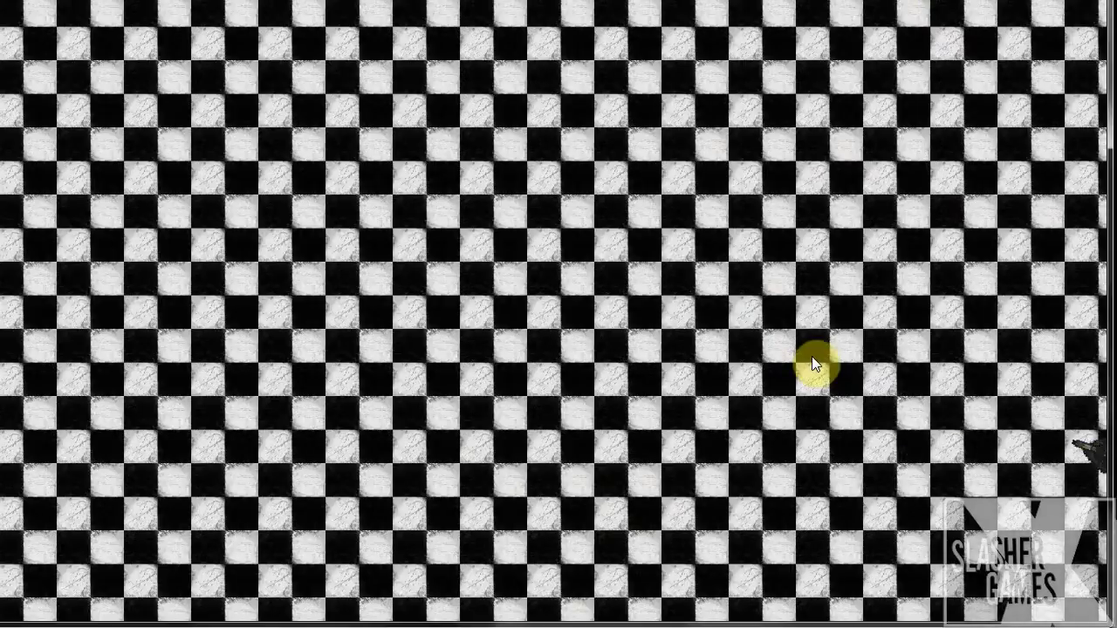
pyautogui.press('a')
pyautogui.press('w')
pyautogui.press('d')
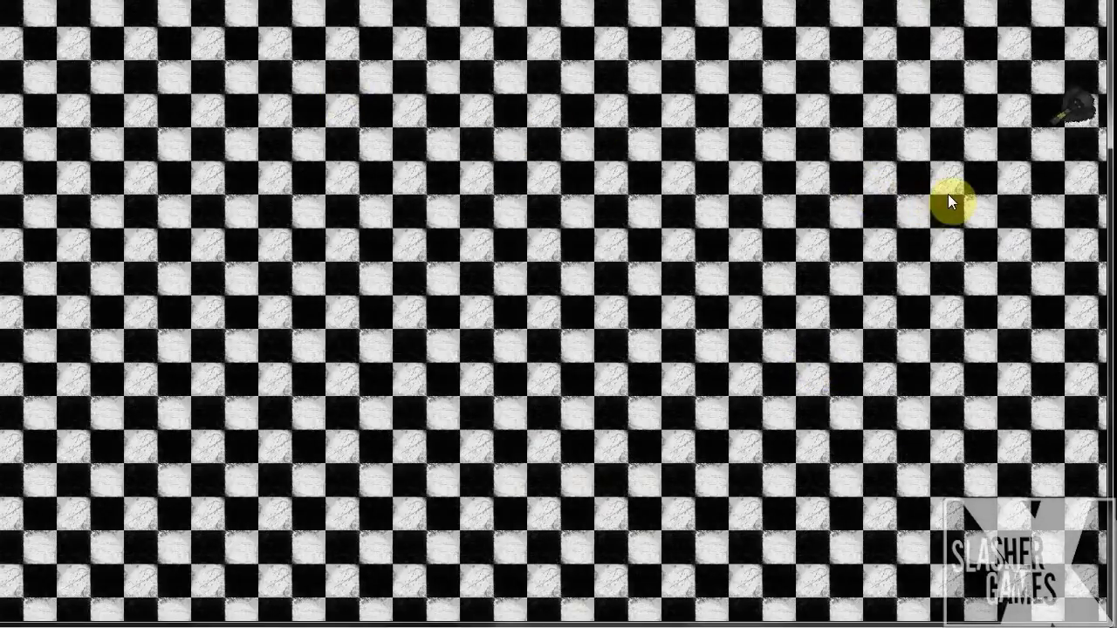
pyautogui.press('s')
pyautogui.press('s')
pyautogui.press('a')
pyautogui.press('w')
pyautogui.press('d')
pyautogui.press('a')
pyautogui.press('d')
pyautogui.press('s')
pyautogui.press('a')
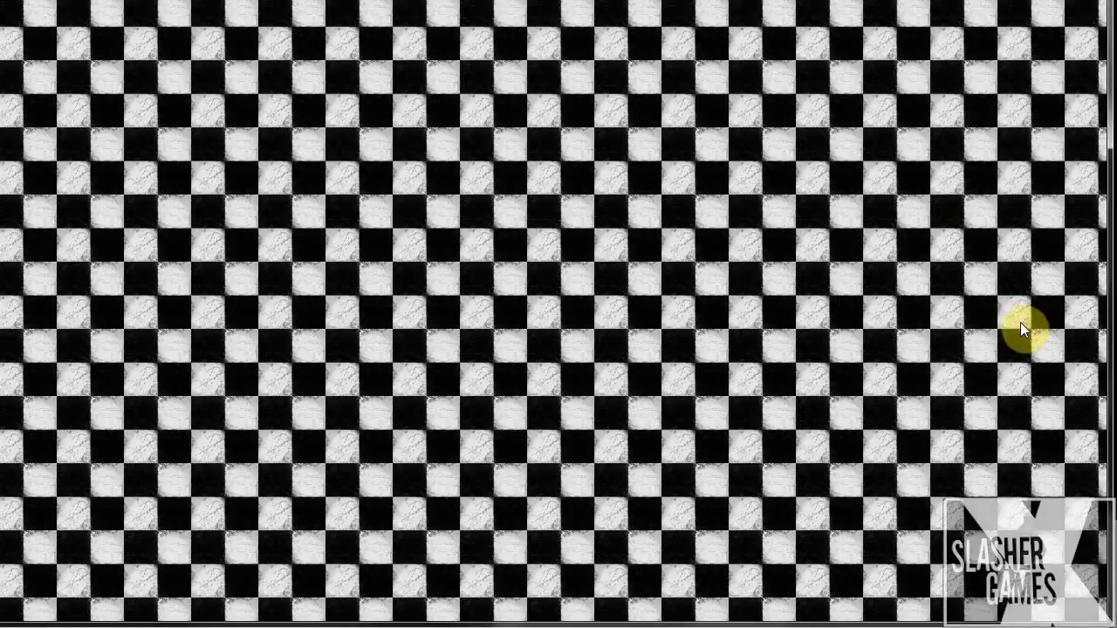
pyautogui.press('a')
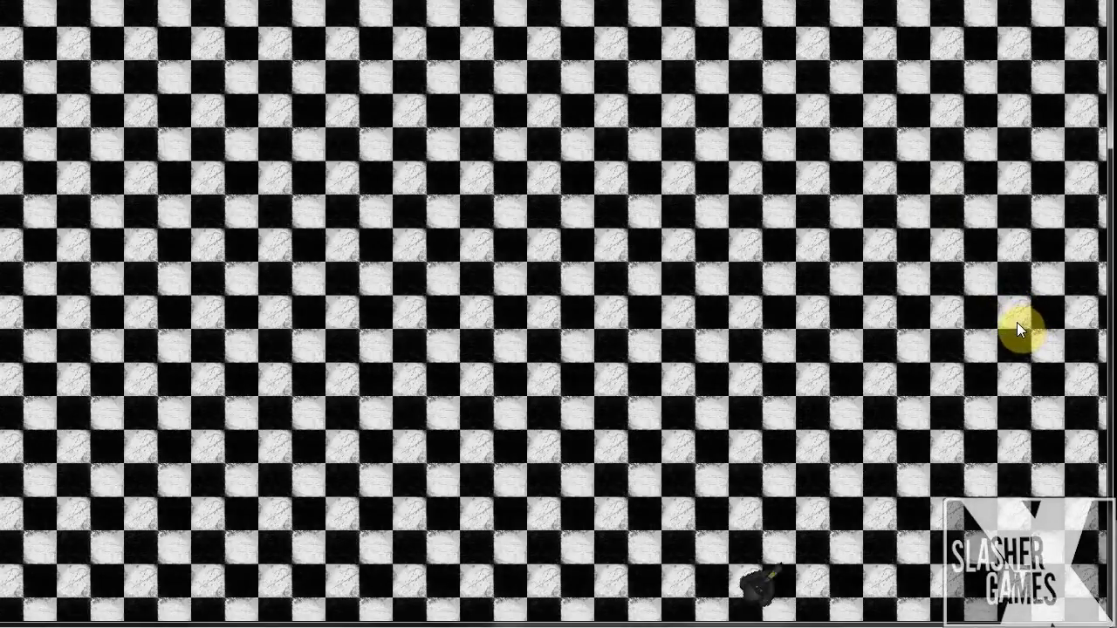
pyautogui.press('w')
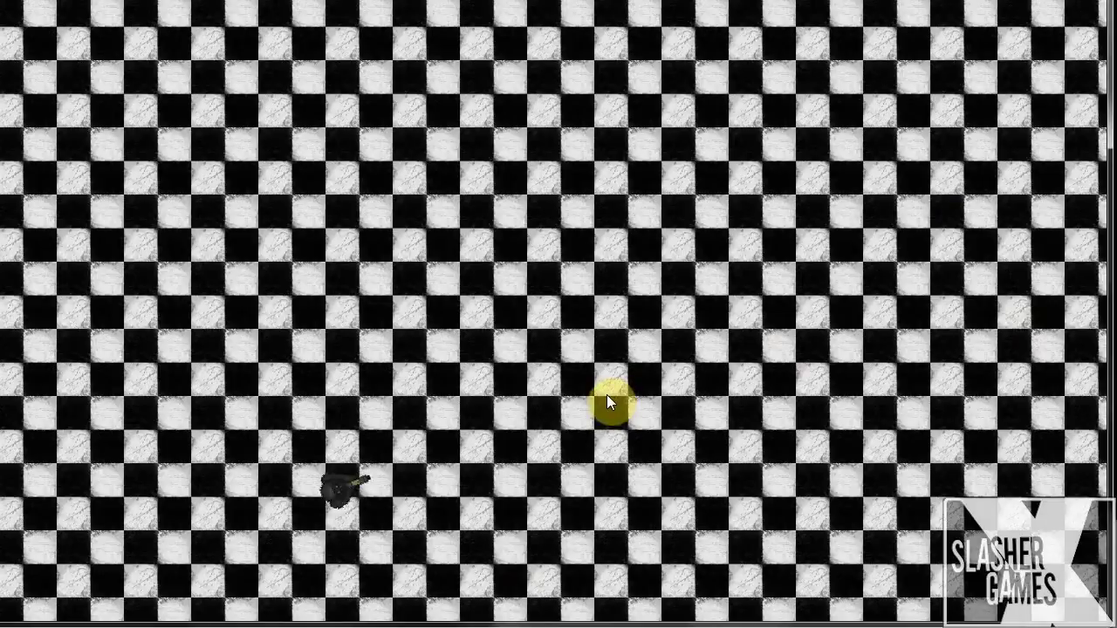
pyautogui.press('d')
pyautogui.press('d')
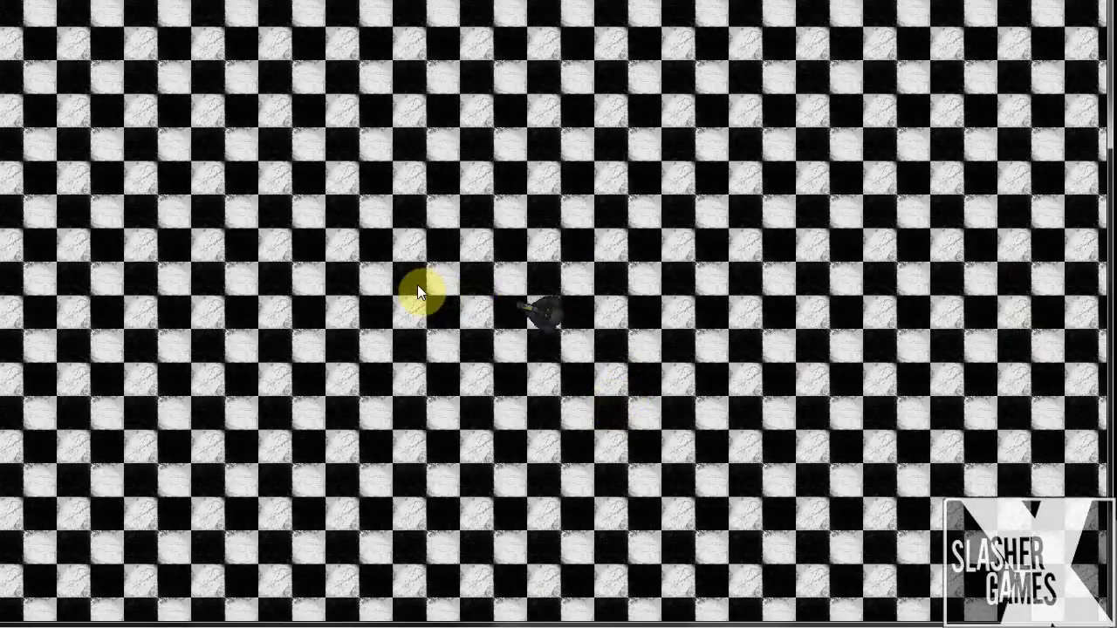
pyautogui.press('a')
pyautogui.press('w')
pyautogui.press('s')
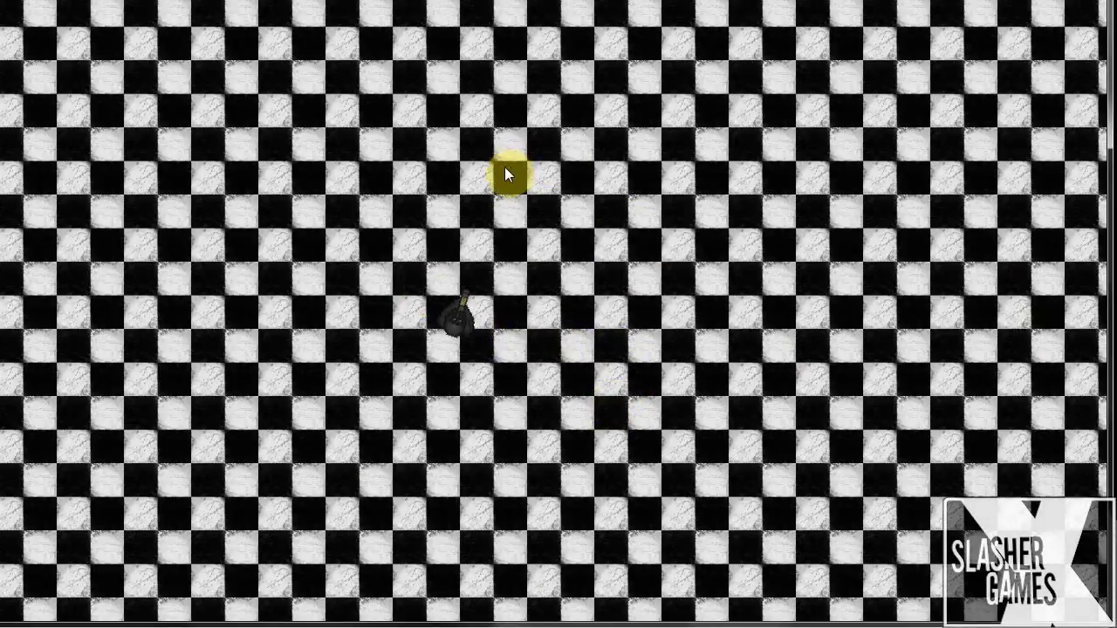
pyautogui.press('Escape')
# Set View 0's Hsp and Vsp following speeds to -1 in rm_1 and accept the room.
pyautogui.doubleClick(44, 243)
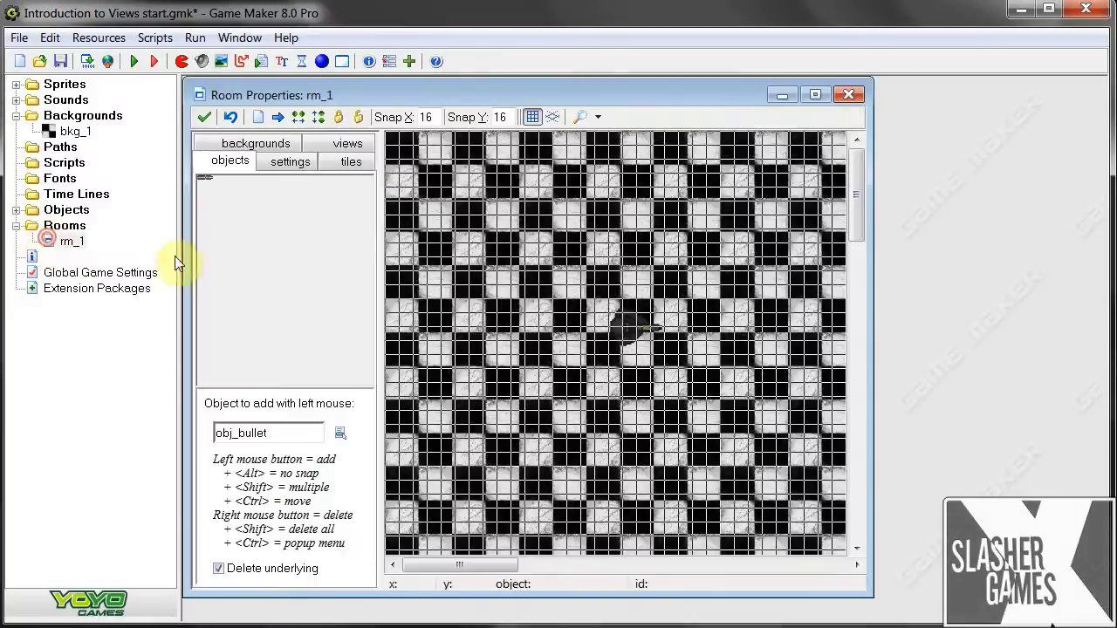
pyautogui.click(370, 142)
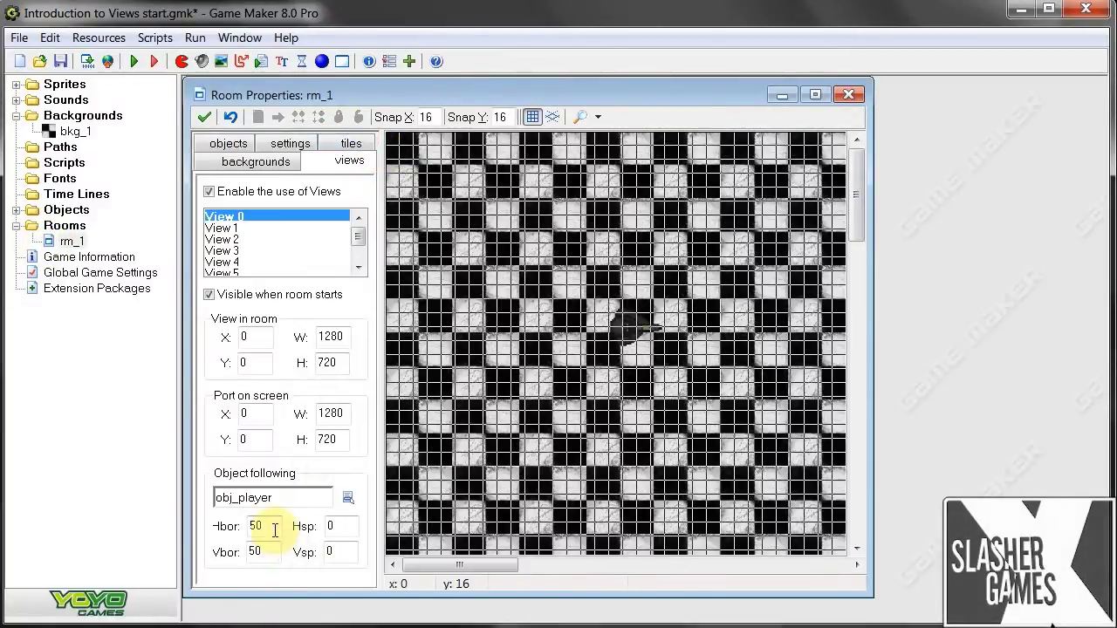
pyautogui.doubleClick(330, 526)
pyautogui.write('-1')
pyautogui.doubleClick(330, 552)
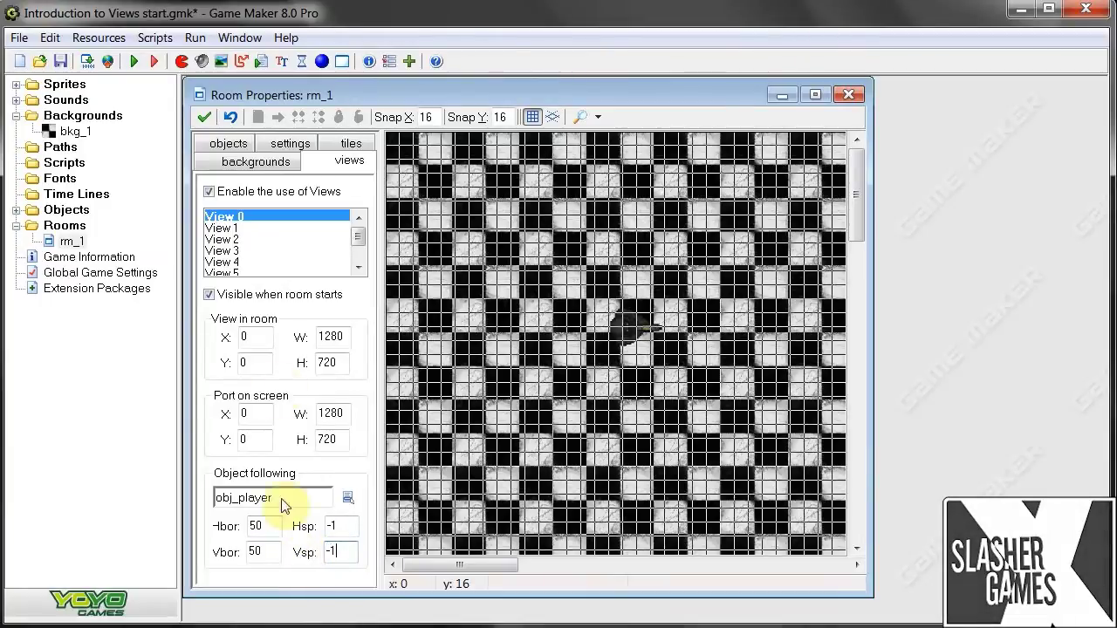
pyautogui.click(200, 122)
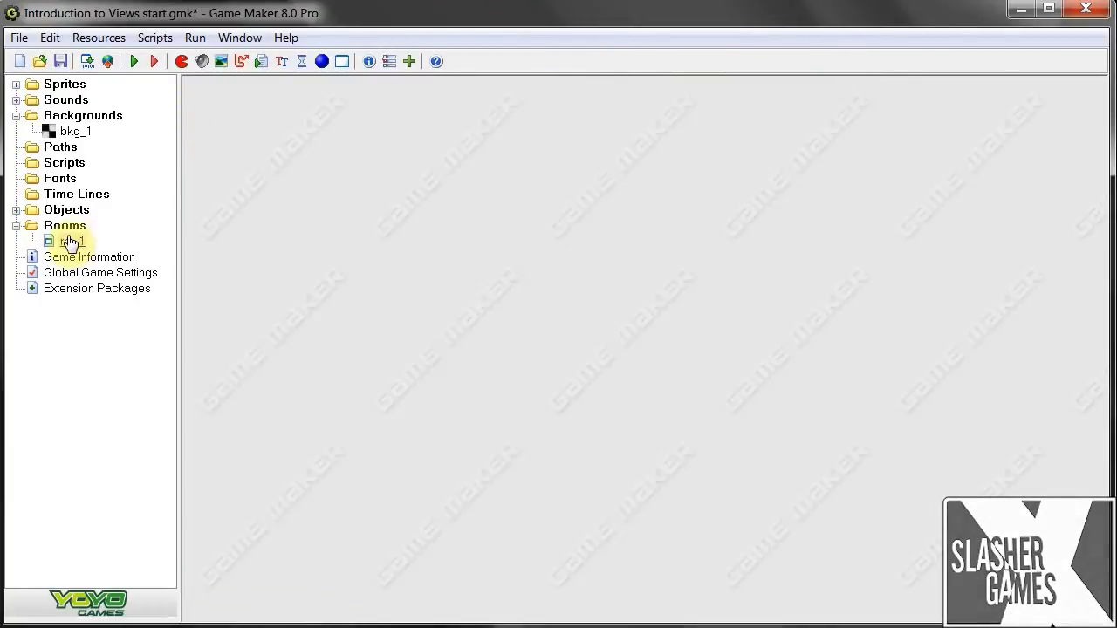
# Run the game and walk the player toward the window borders in several directions to examine how the view follows.
pyautogui.click(134, 61)
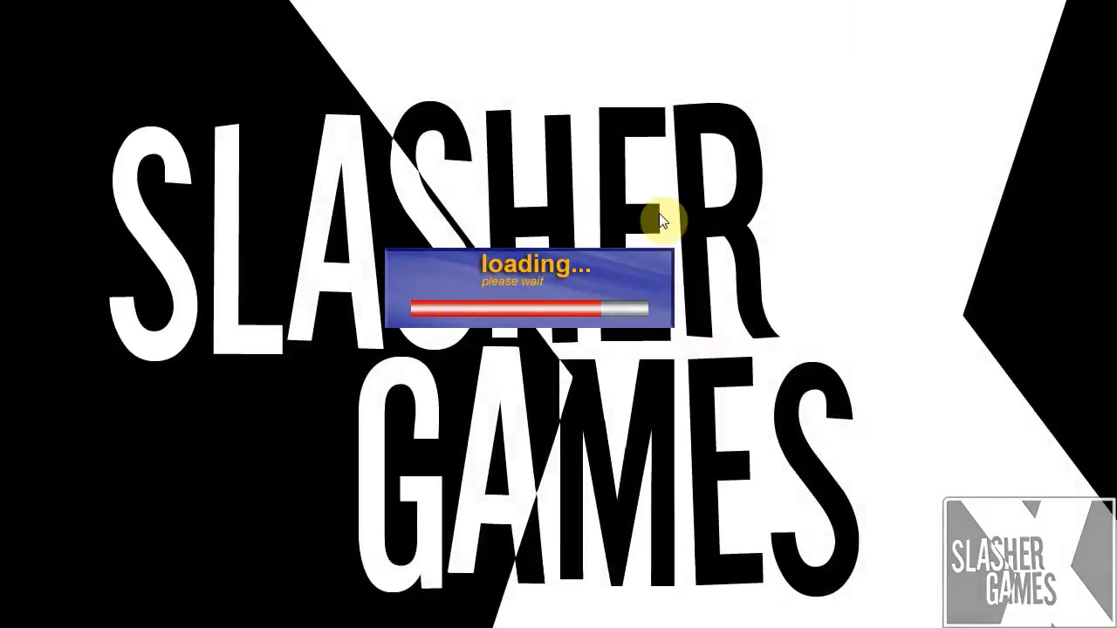
pyautogui.press('s')
pyautogui.press('d')
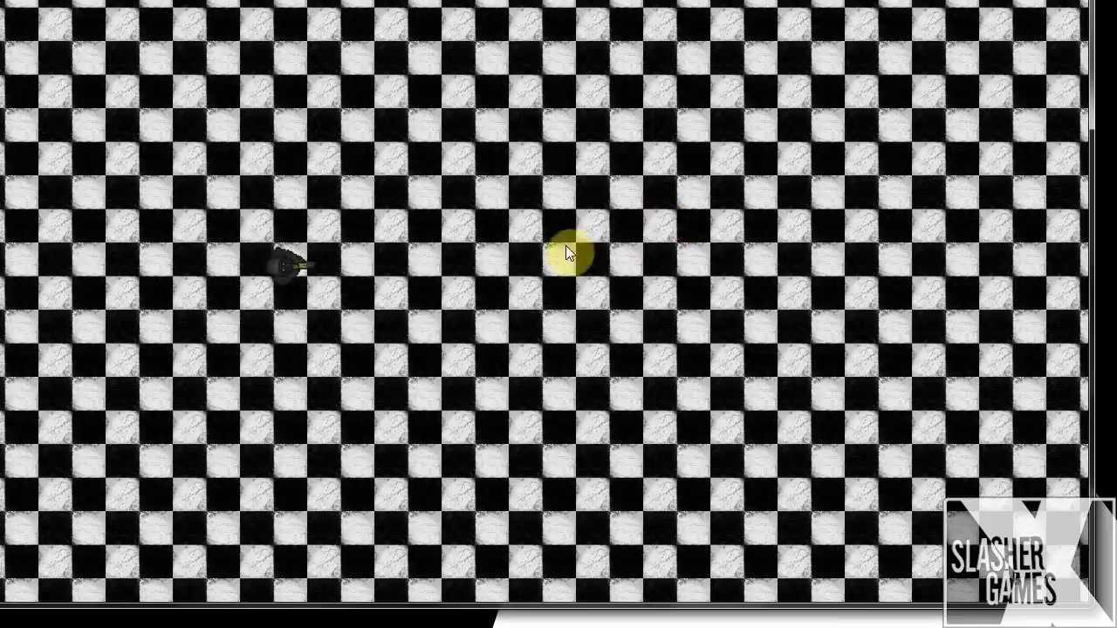
pyautogui.press('s')
pyautogui.press('d')
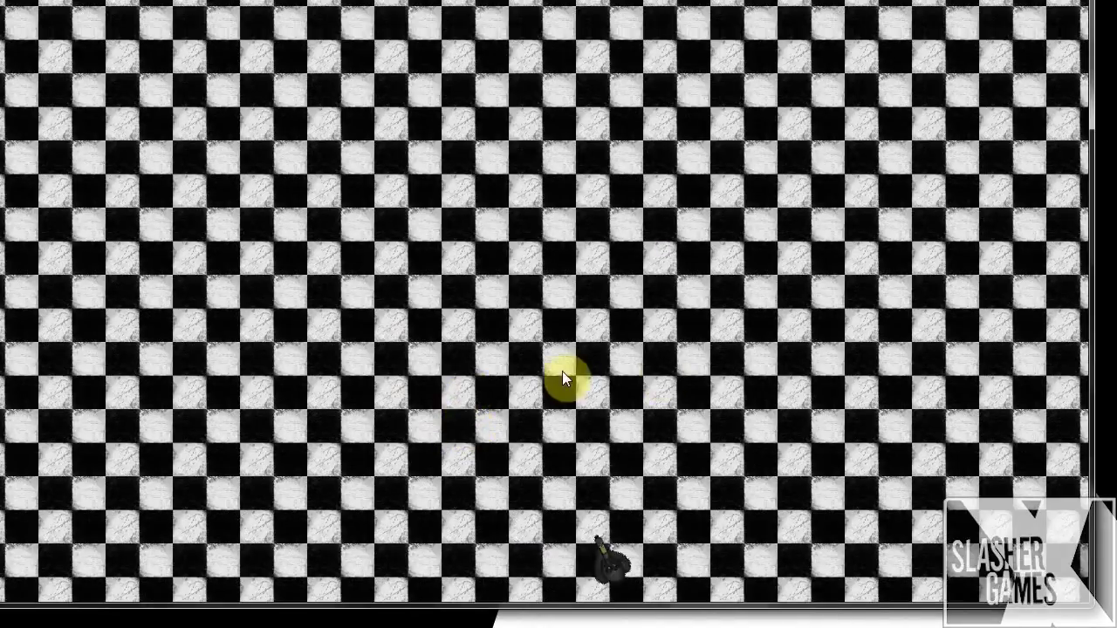
pyautogui.press('a')
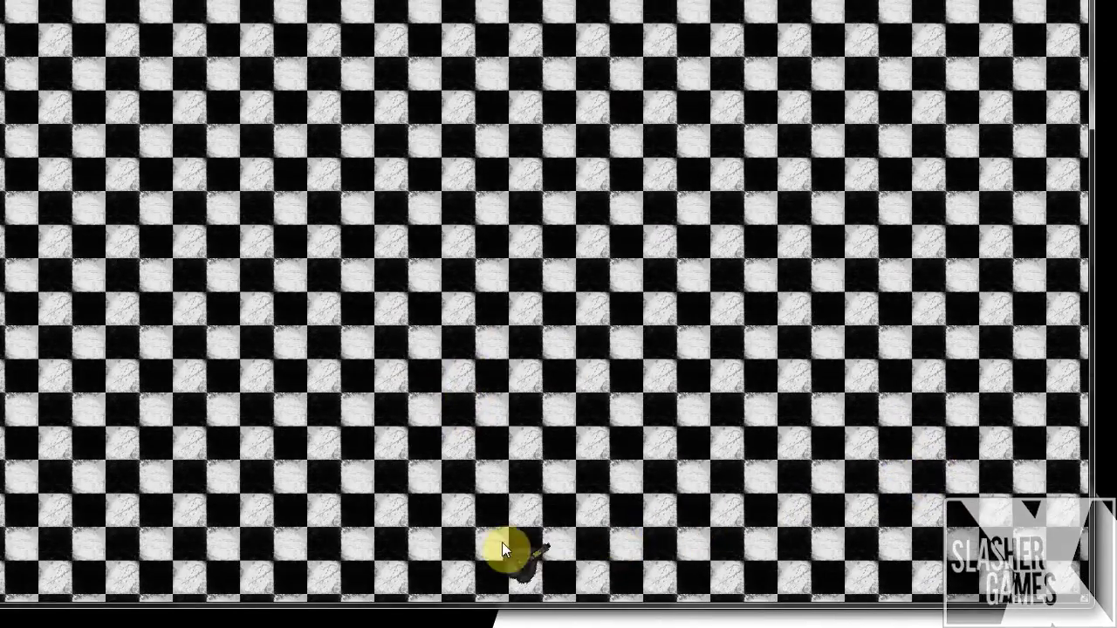
pyautogui.press('w')
pyautogui.press('d')
pyautogui.click(716, 183)
pyautogui.press('a')
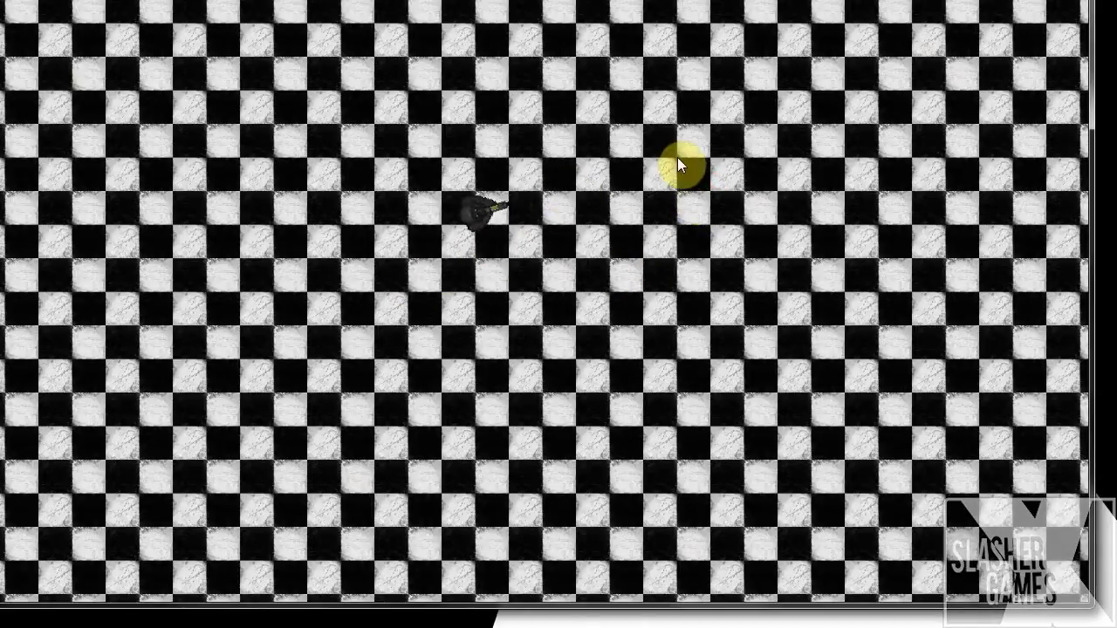
pyautogui.press('s')
pyautogui.press('d')
pyautogui.press('a')
pyautogui.press('d')
pyautogui.press('w')
pyautogui.press('a')
pyautogui.press('w')
pyautogui.press('a')
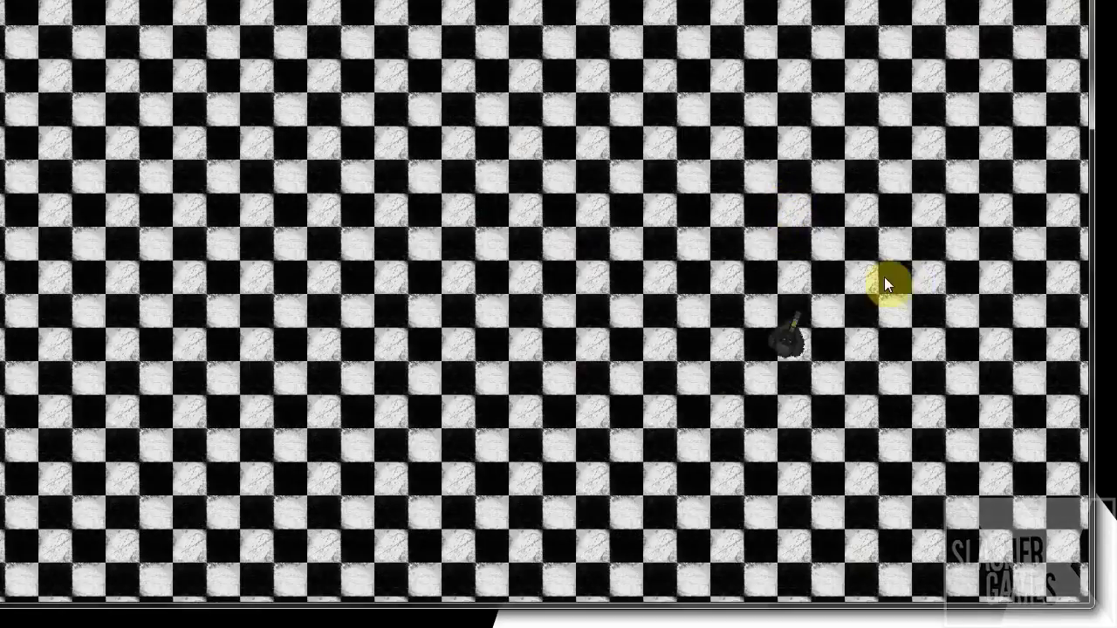